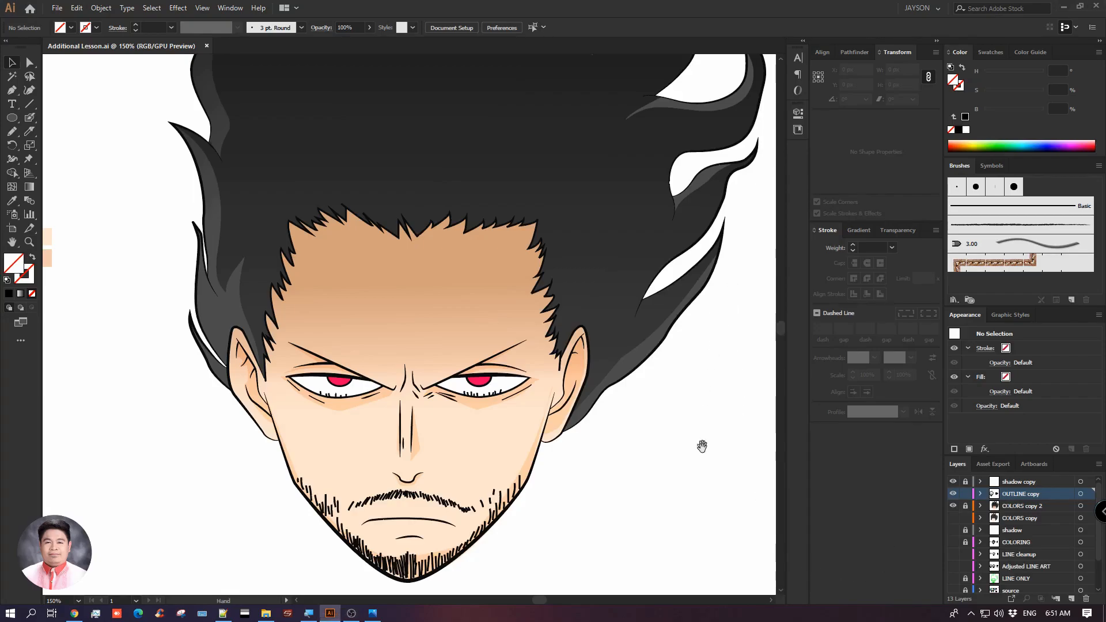
left_click_drag(120, 124, 118, 94)
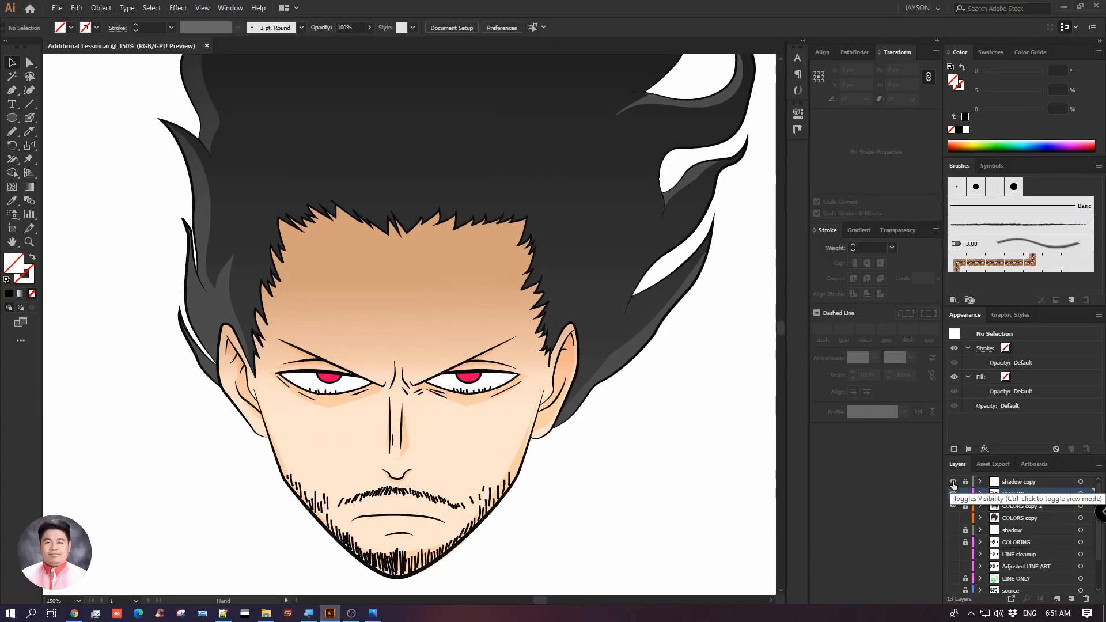
left_click_drag(668, 428, 670, 434)
scroll(1040, 521, "down", 3)
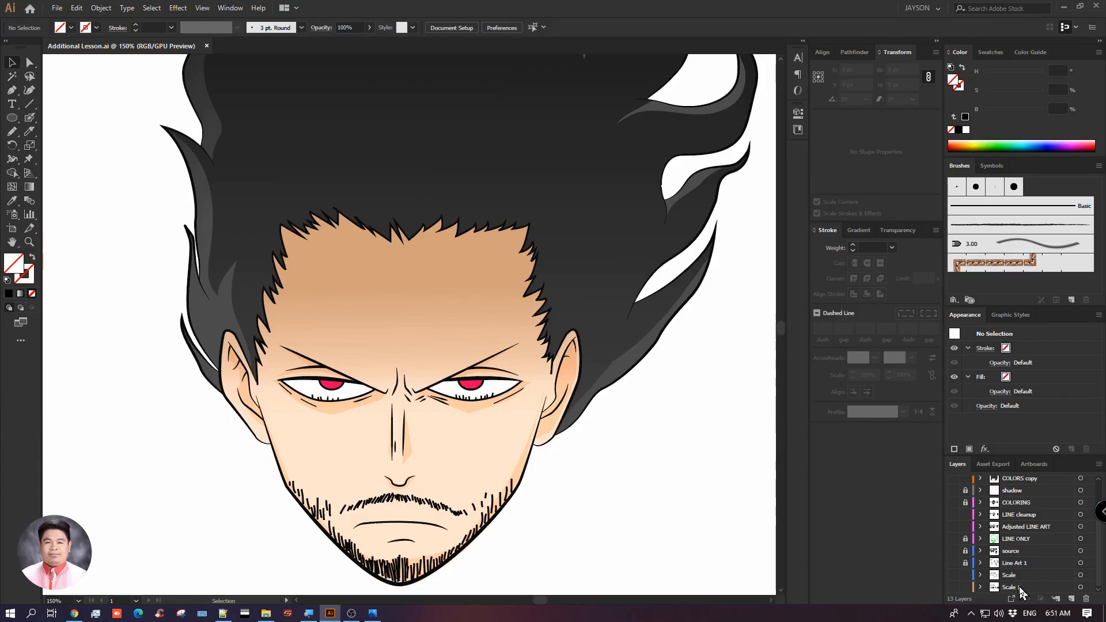
scroll(1032, 536, "up", 3)
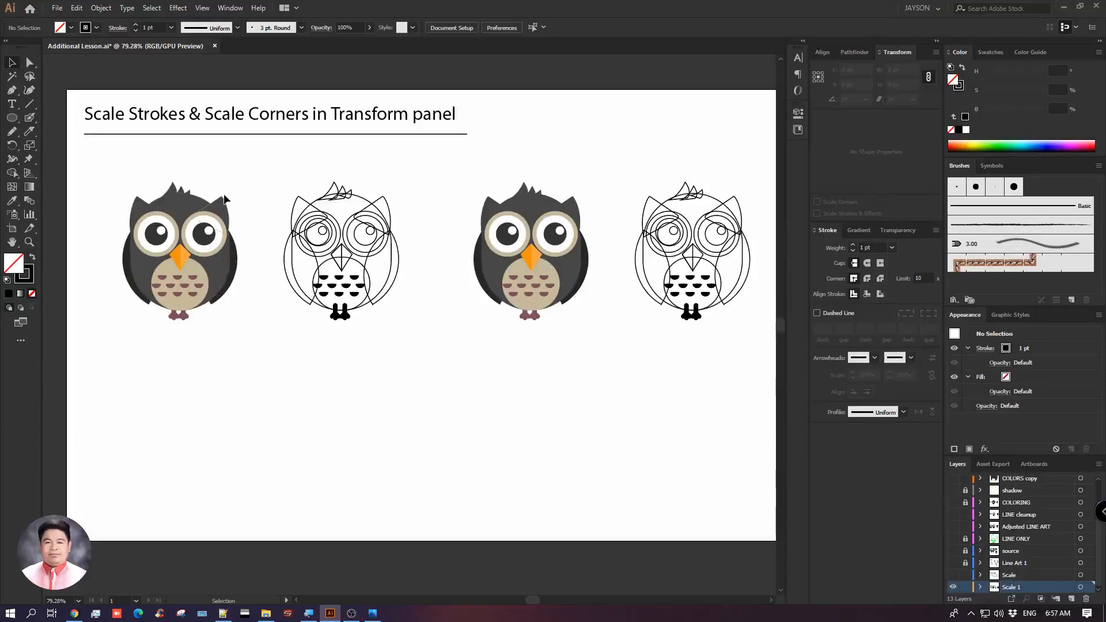
Enlarge the first coloured owl proportionally with Scale Corners off and move it below the heading near the page's left edge
left_click(210, 276)
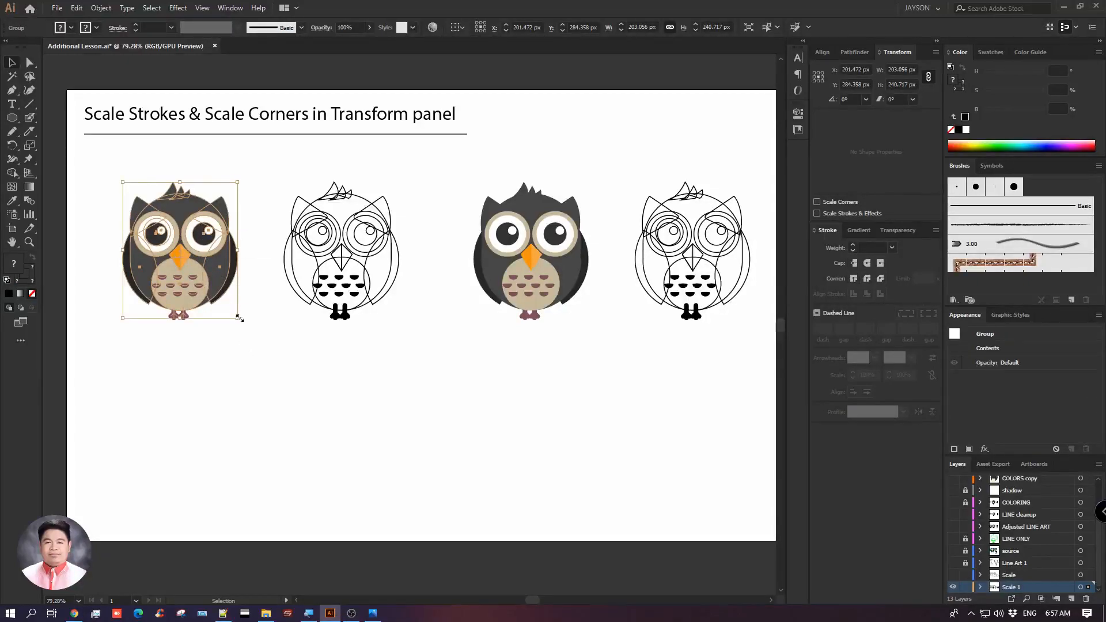
left_click_drag(238, 317, 331, 456)
left_click(425, 378)
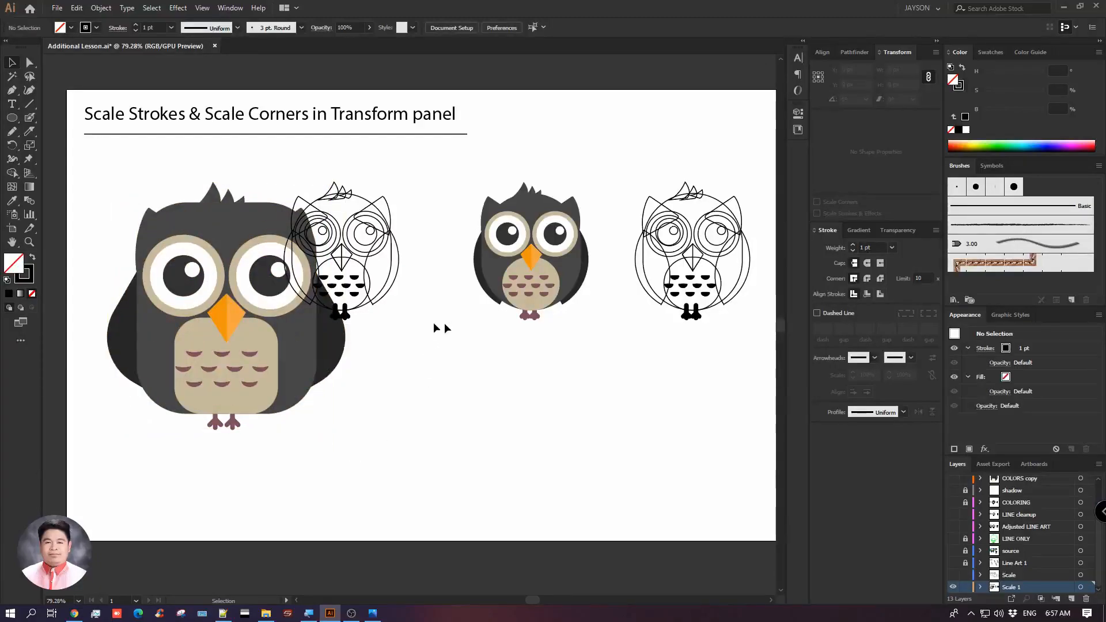
left_click_drag(301, 360, 266, 387)
left_click(432, 333)
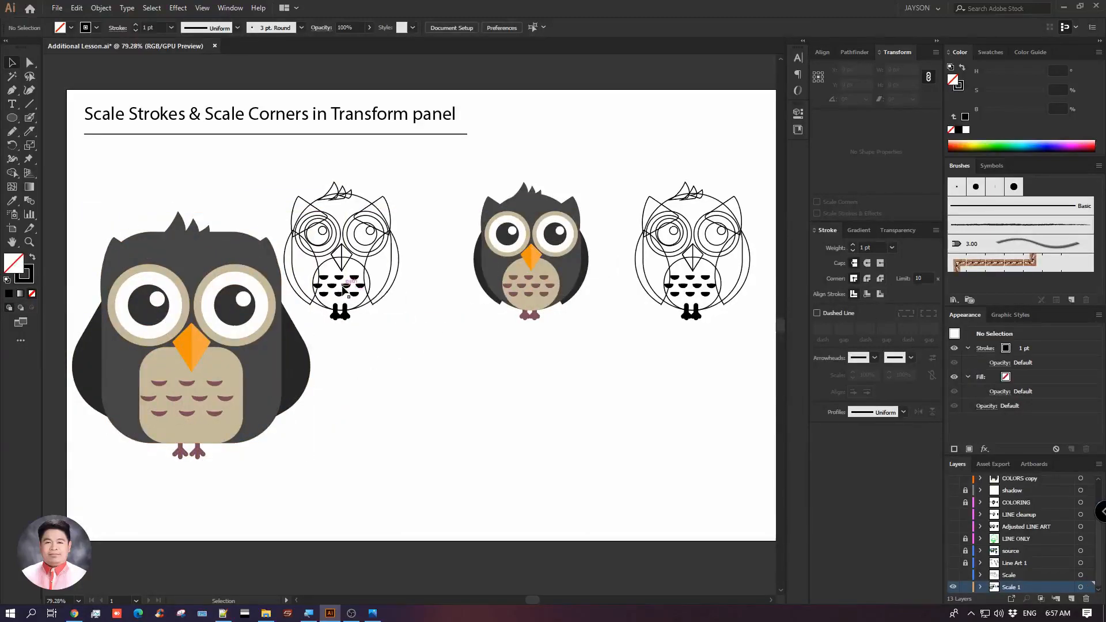
Enlarge the first outline owl proportionally to about 463 × 472 px with Scale Corners and Scale Strokes & Effects off
left_click(369, 289)
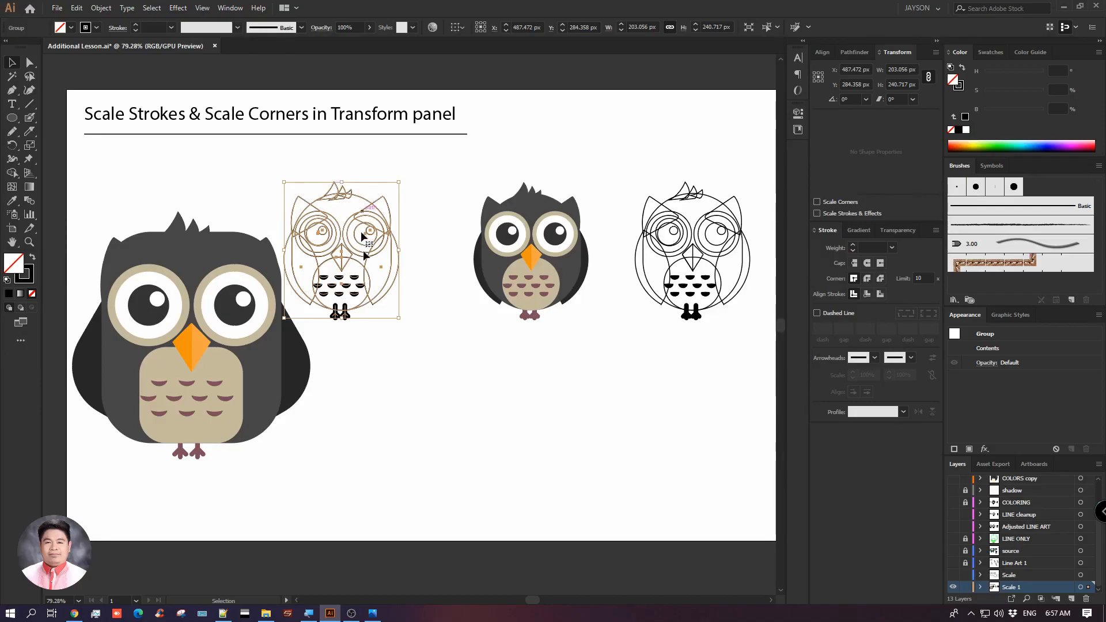
left_click(412, 218)
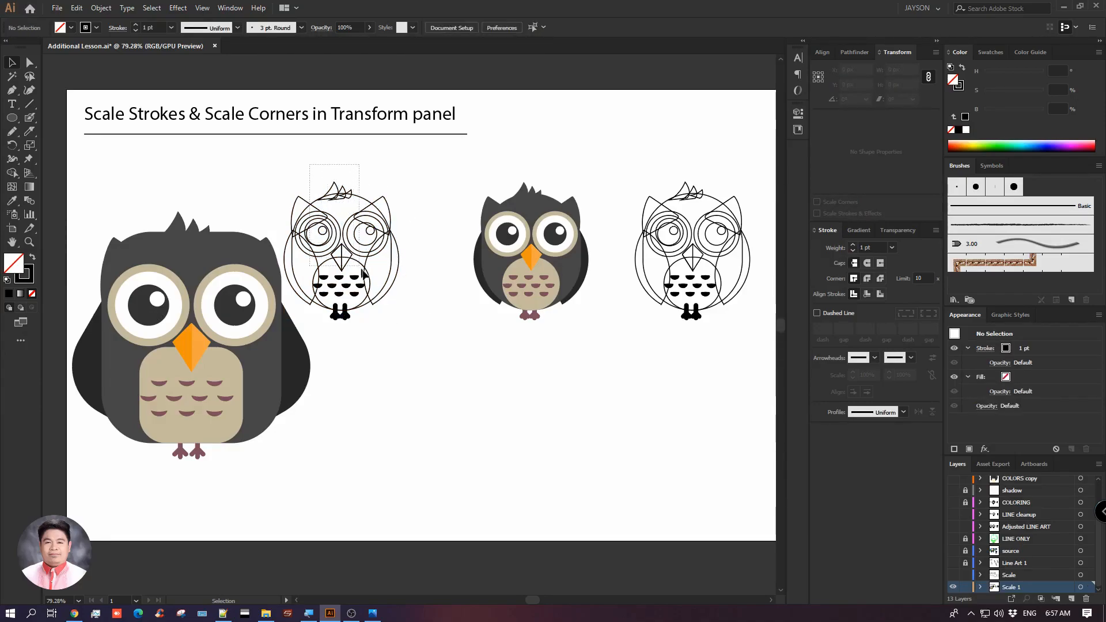
left_click(396, 252)
left_click_drag(409, 330, 369, 285)
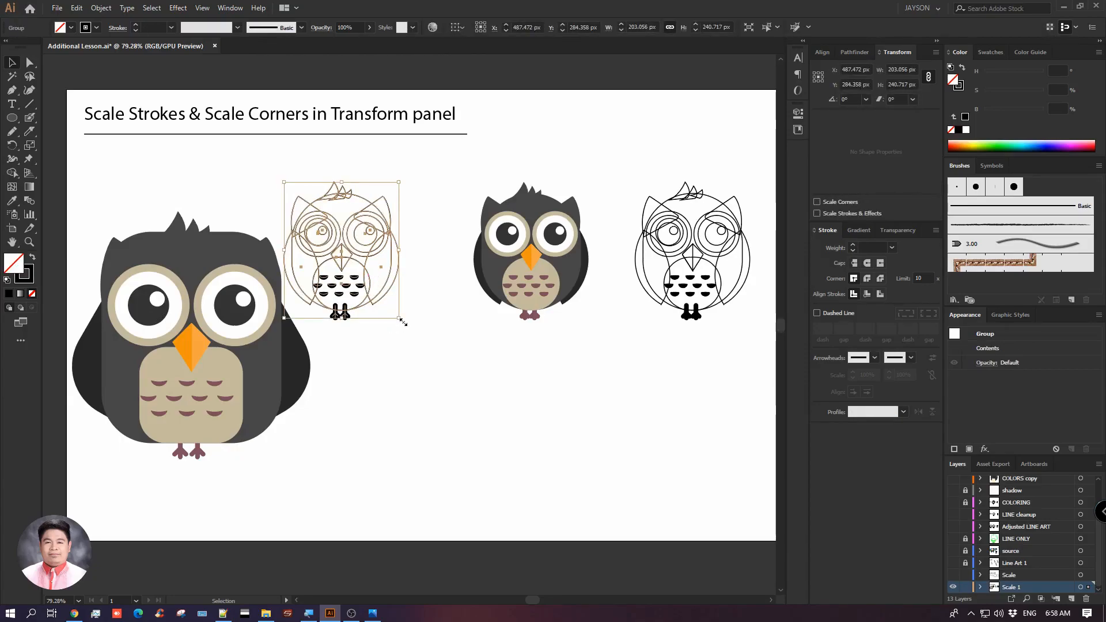
left_click_drag(401, 322, 511, 469)
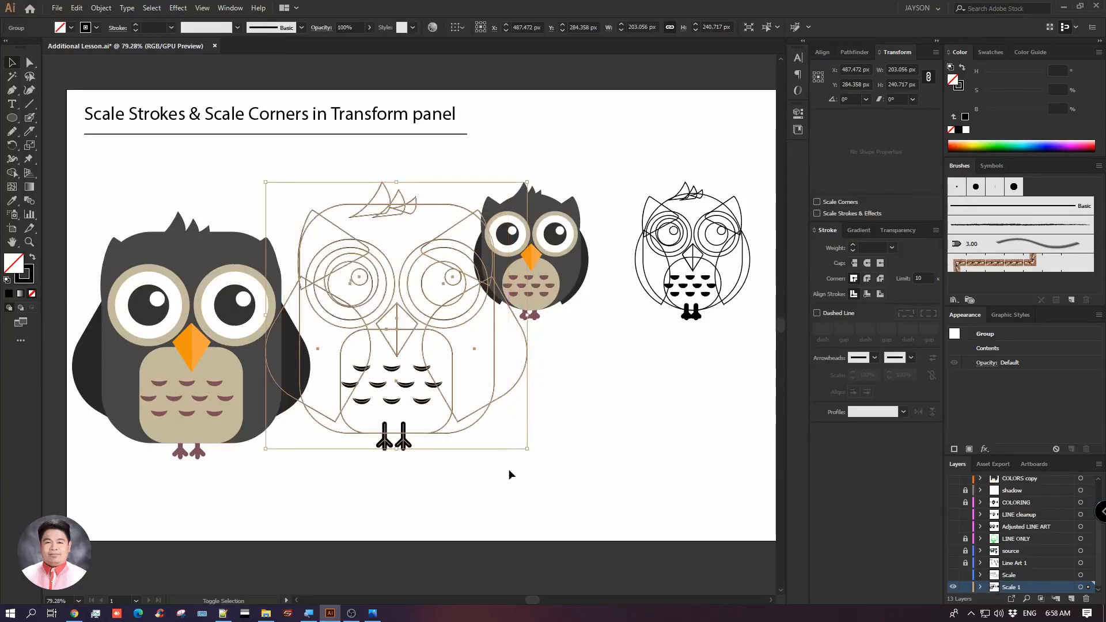
left_click(565, 433)
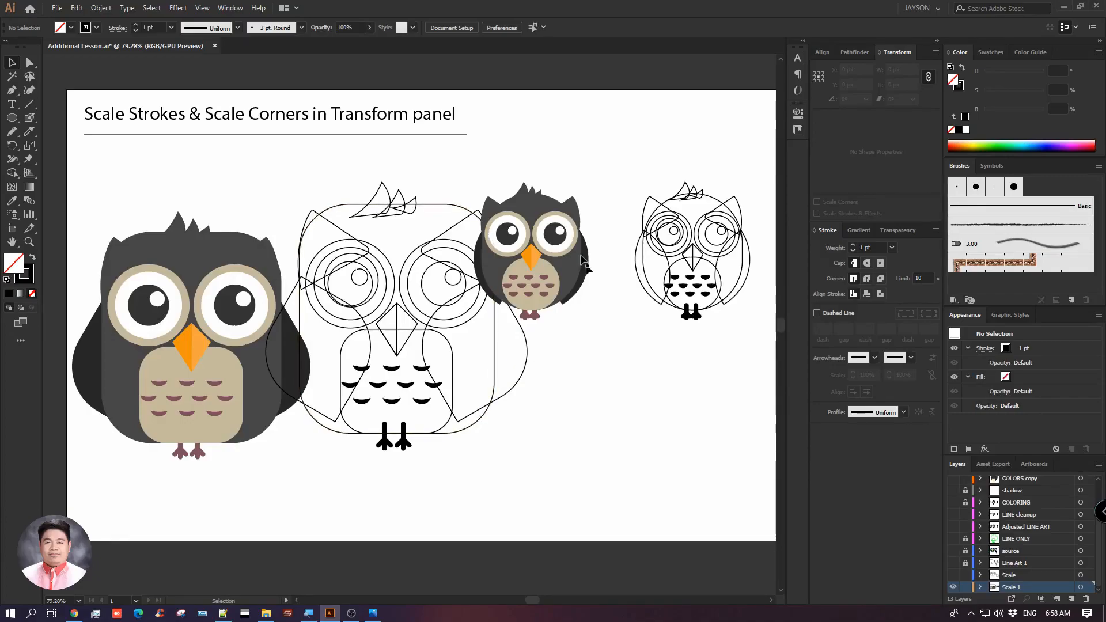
Move both small owls toward the page's upper-right corner and shift the enlarged outline owl clear of the enlarged coloured owl
left_click_drag(560, 257, 657, 141)
left_click_drag(678, 274, 714, 264)
left_click_drag(471, 297, 548, 306)
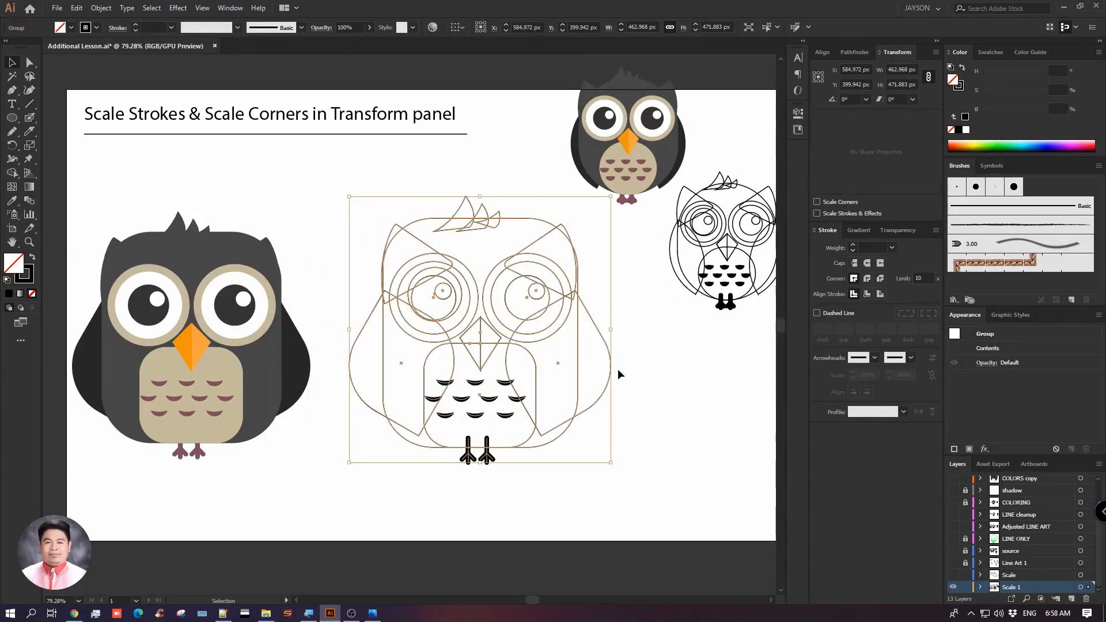
left_click(641, 371)
key("space")
left_click_drag(648, 367, 657, 359)
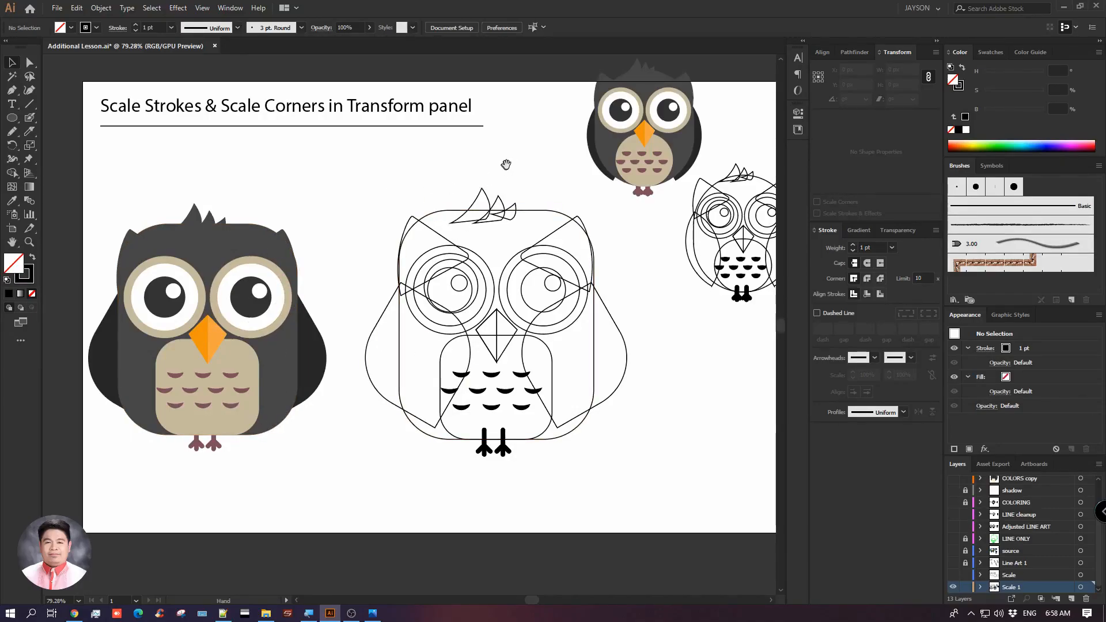
Transfer the two small owls from the Scale 1 layer to a new layer and hide the Scale 1 layer
left_click_drag(505, 166, 413, 175)
left_click(594, 191)
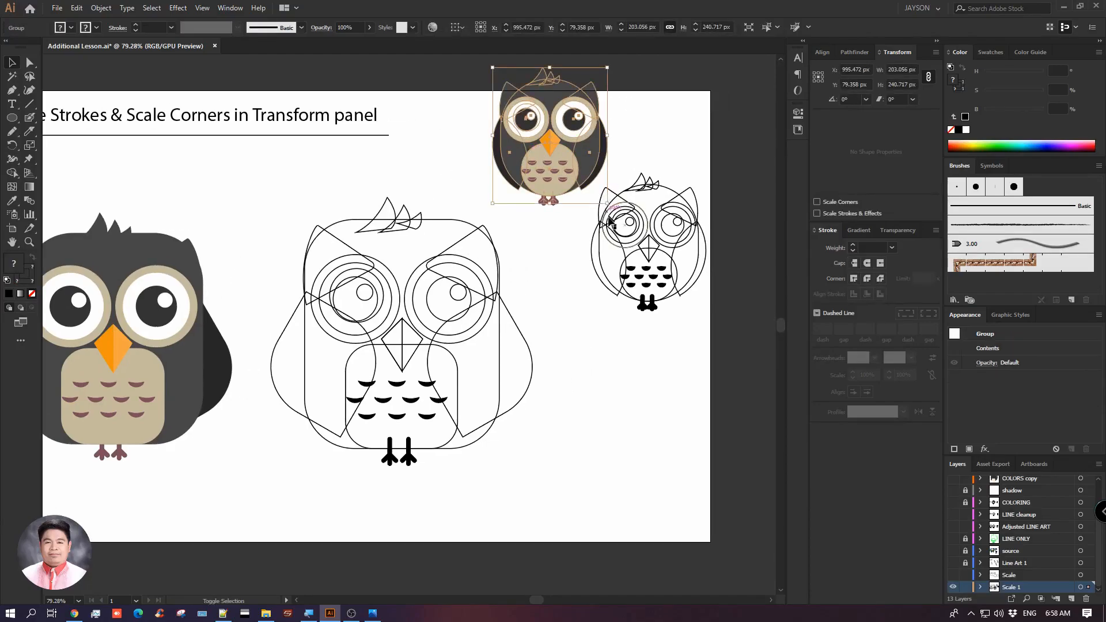
left_click(643, 253, "shift")
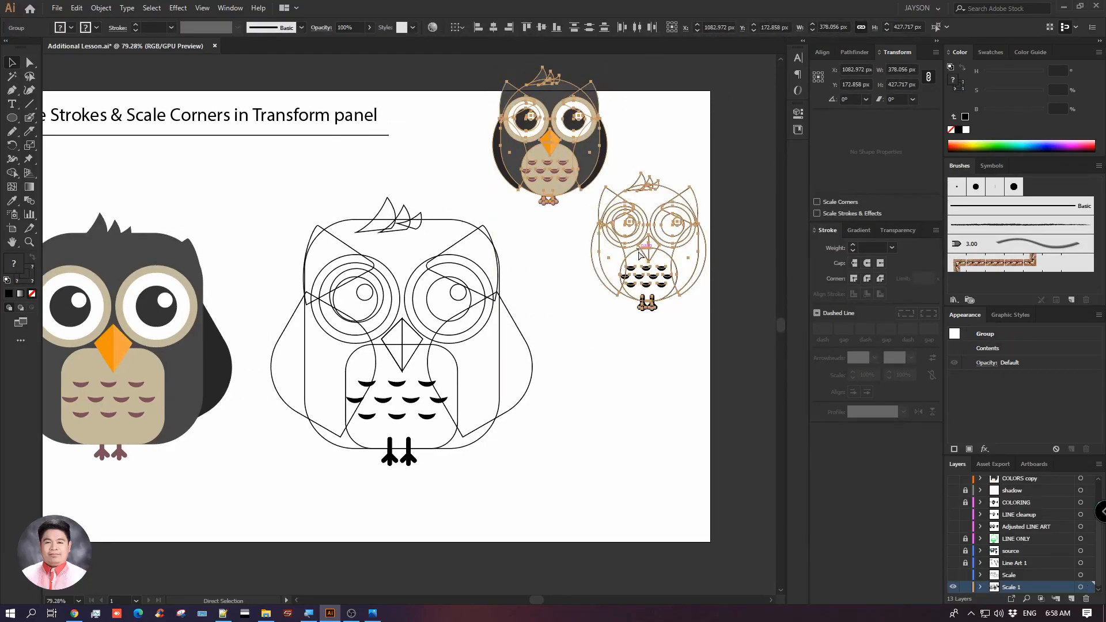
key("Delete")
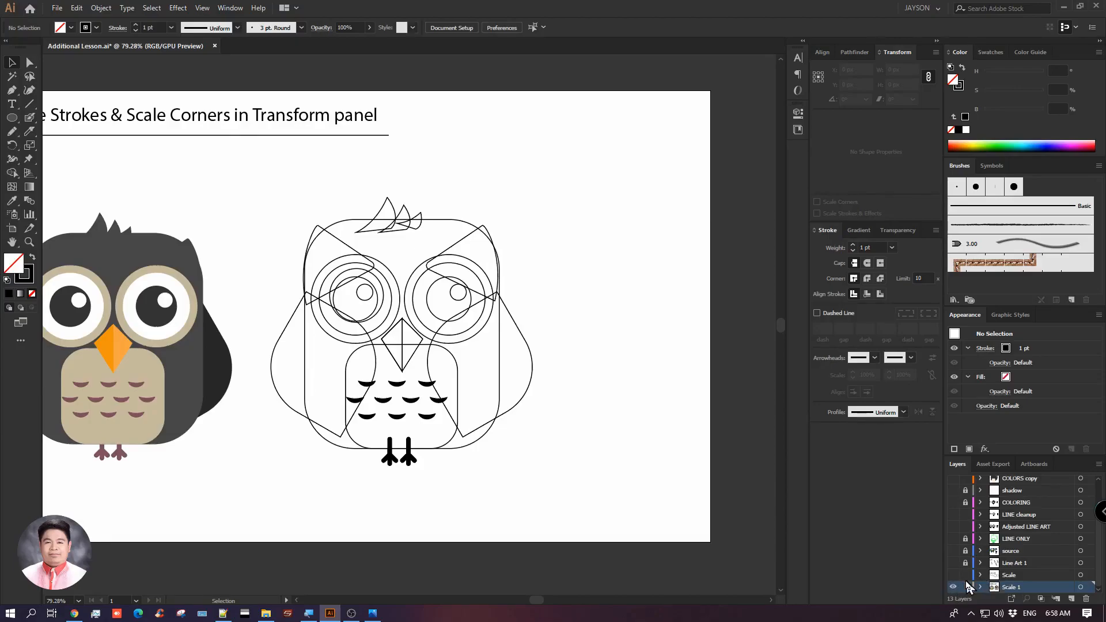
left_click(954, 587)
left_click(1072, 599)
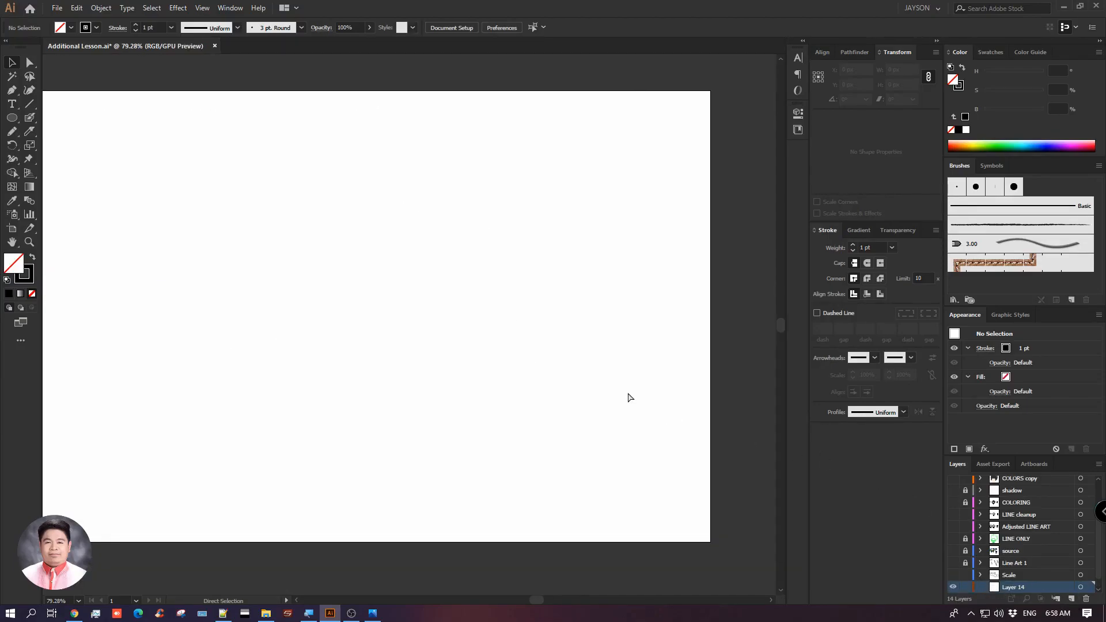
key("ctrl+v")
left_click(464, 239)
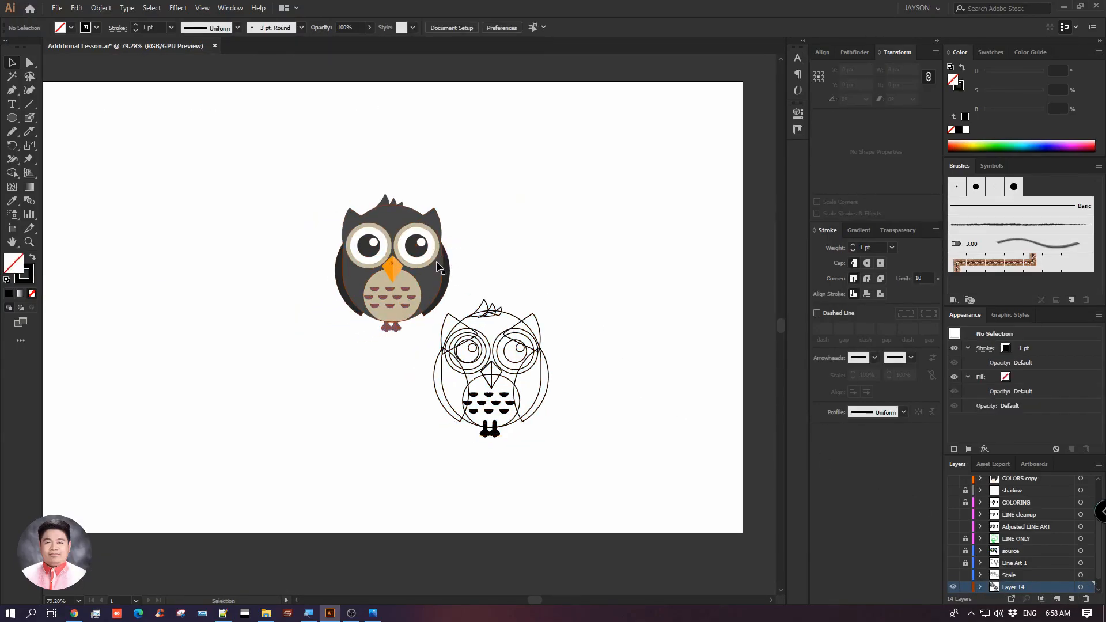
Spread the two small owls apart, with the coloured one near the page's left side and the outline one toward the right
left_click_drag(433, 264, 221, 222)
key("space")
left_click_drag(361, 247, 432, 291)
left_click_drag(556, 381, 588, 229)
key("space")
left_click_drag(598, 377, 550, 340)
left_click(484, 342)
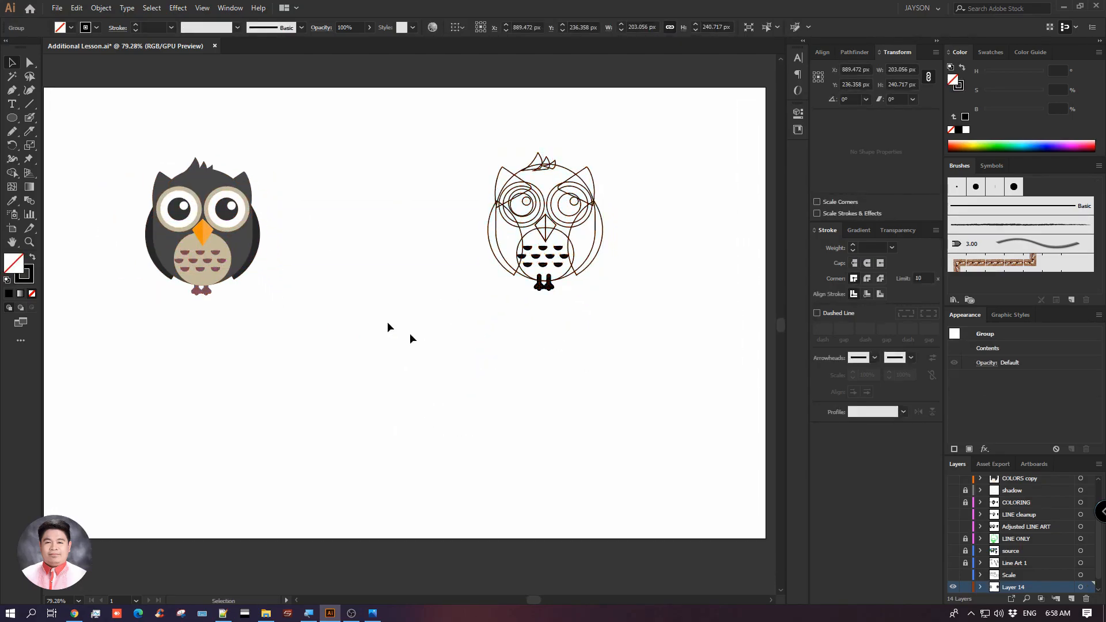
Try enlarging the small coloured owl to about 520 × 523 px with Scale Corners off
left_click(222, 242)
left_click_drag(228, 247, 229, 240)
left_click(257, 308)
left_click(242, 257)
left_click_drag(263, 288, 417, 447)
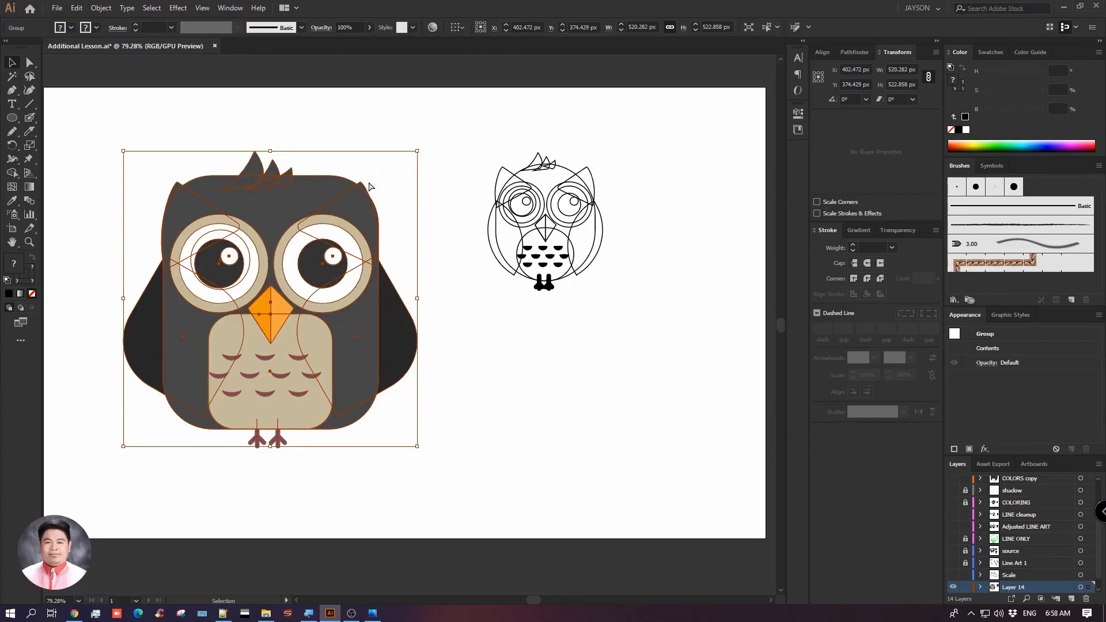
key("ctrl+z")
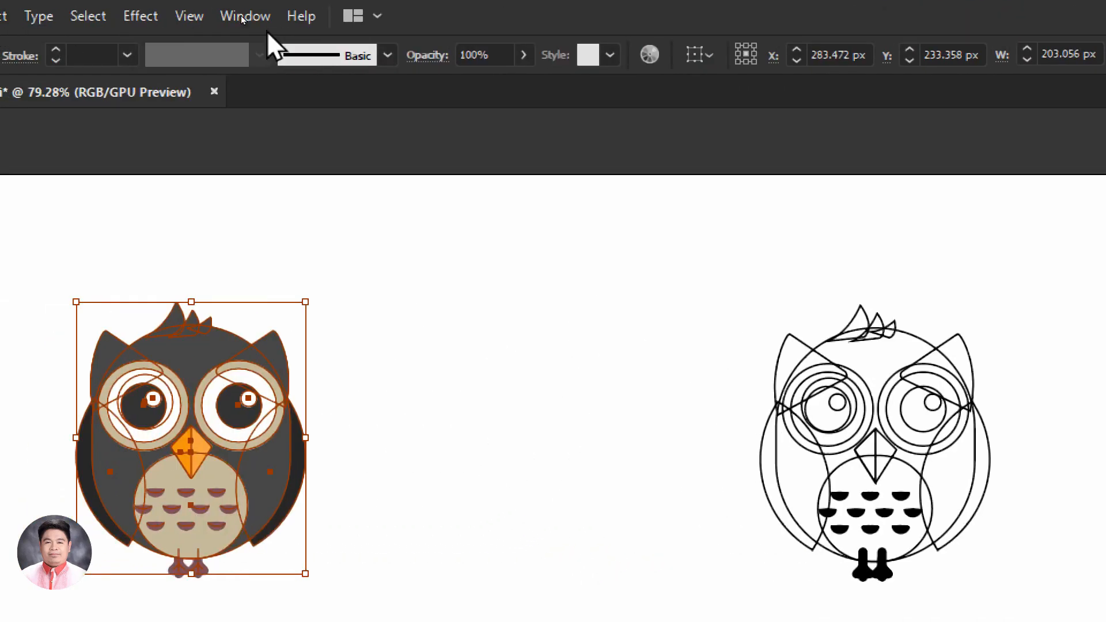
Try enlarging the coloured owl again to about 505 × 509 px with both Transform scaling options off
left_click(260, 17)
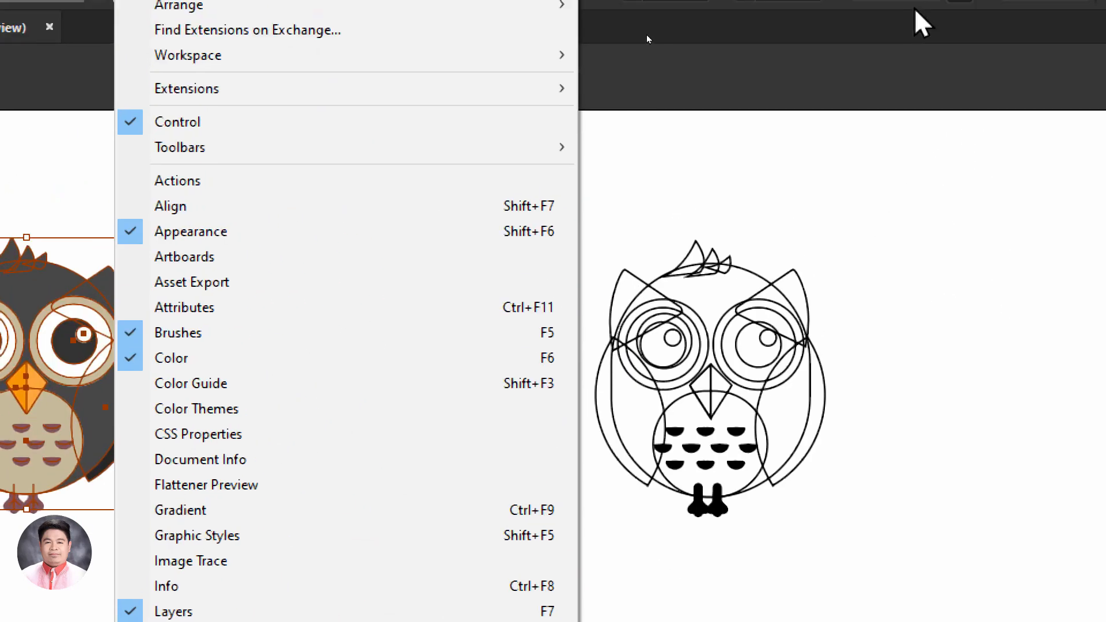
left_click(915, 8)
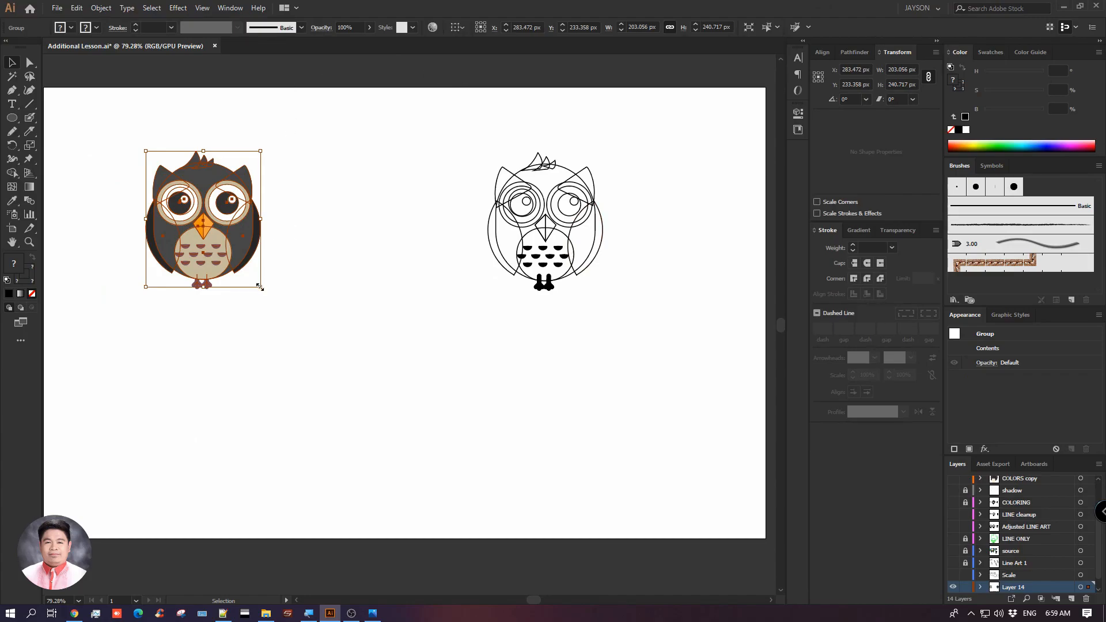
left_click_drag(260, 286, 408, 438)
key("ctrl")
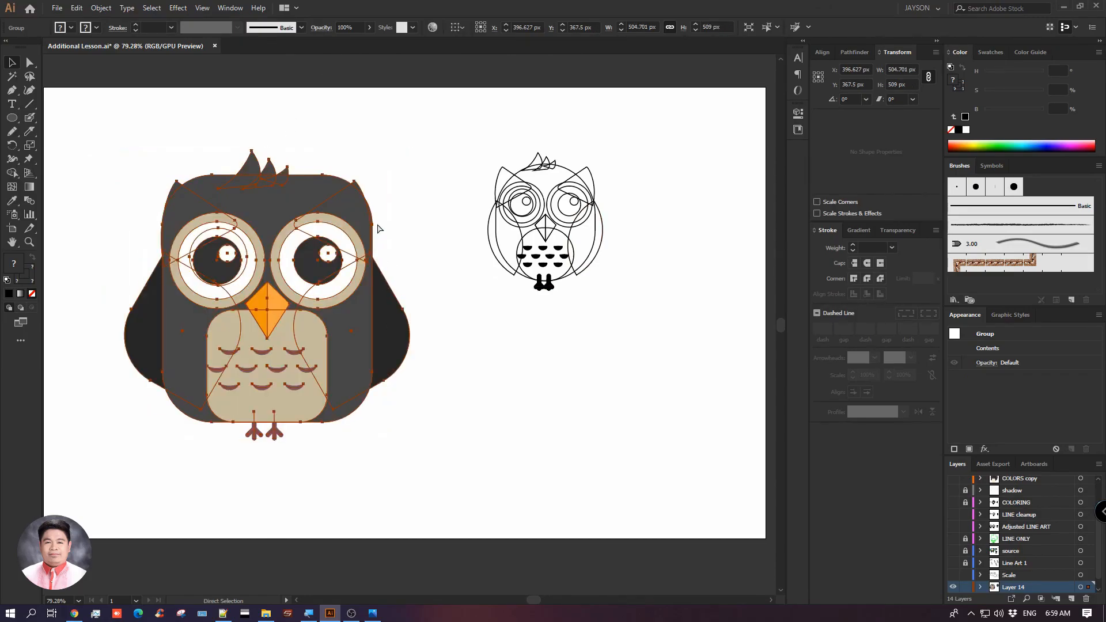
key("ctrl+z")
Move the small coloured owl across the page, closer to the outline owl
left_click_drag(234, 205, 339, 215)
left_click(289, 214)
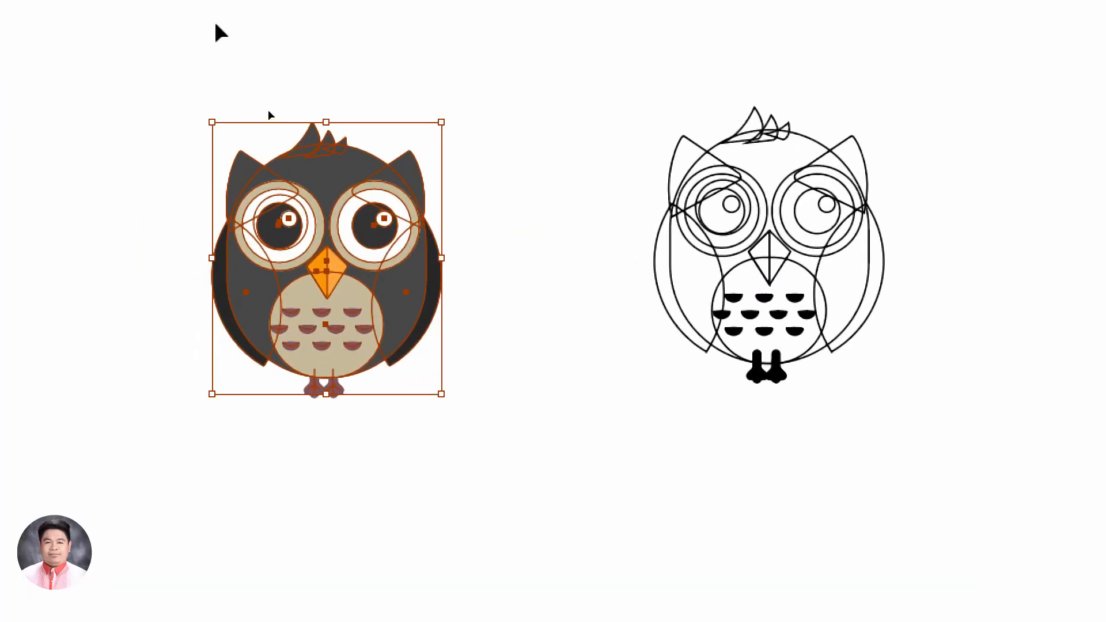
left_click_drag(133, 81, 498, 507)
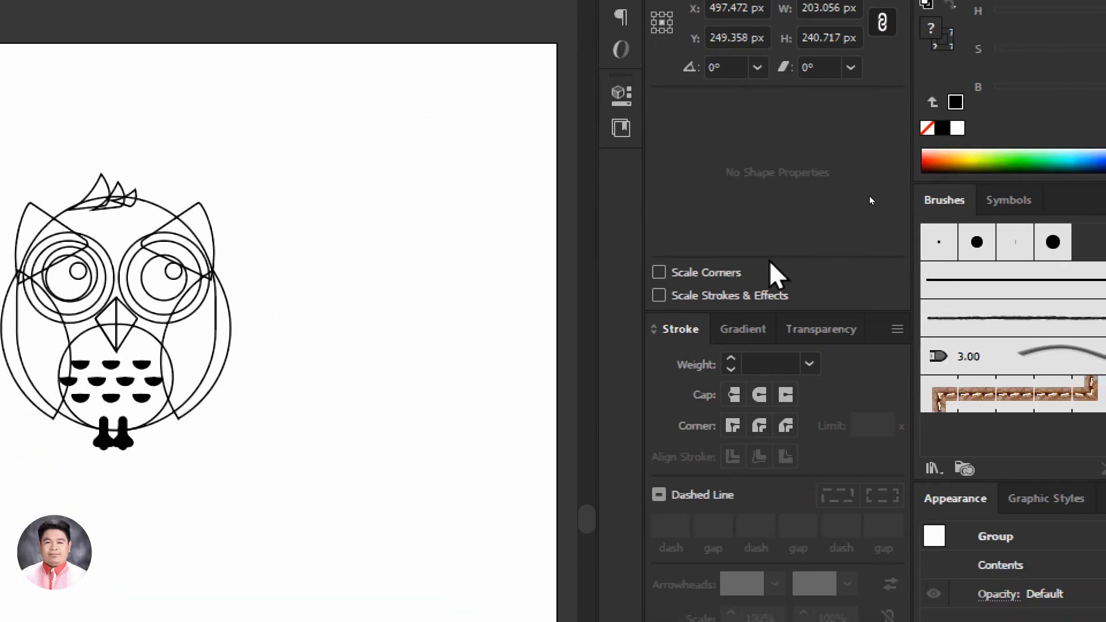
Turn on Scale Corners and enlarge the coloured owl proportionally
left_click(660, 273)
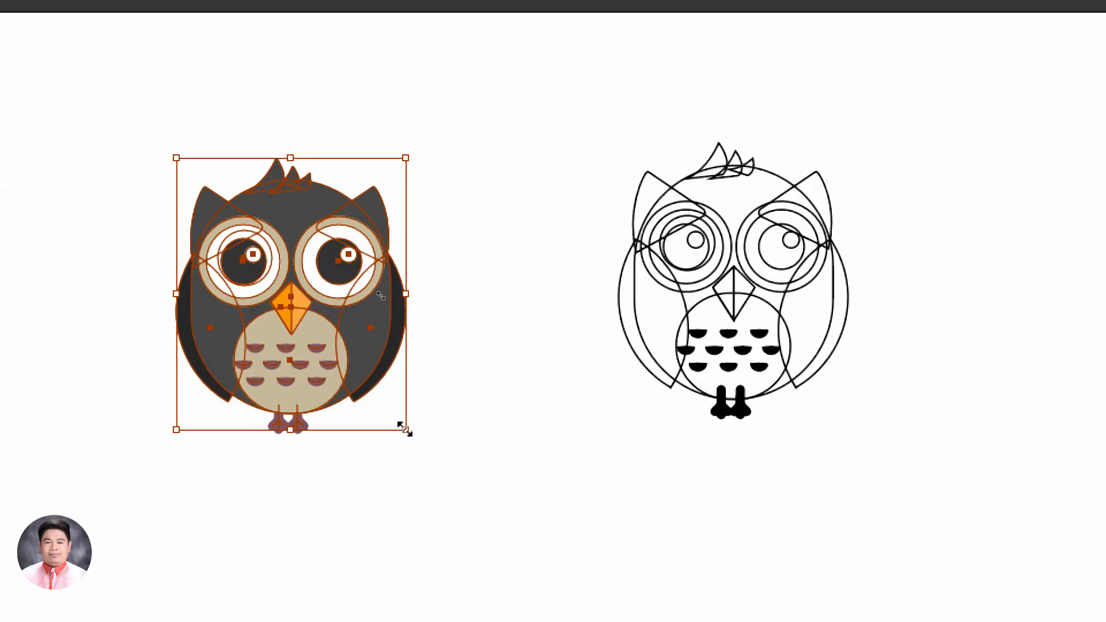
left_click_drag(405, 429, 590, 621)
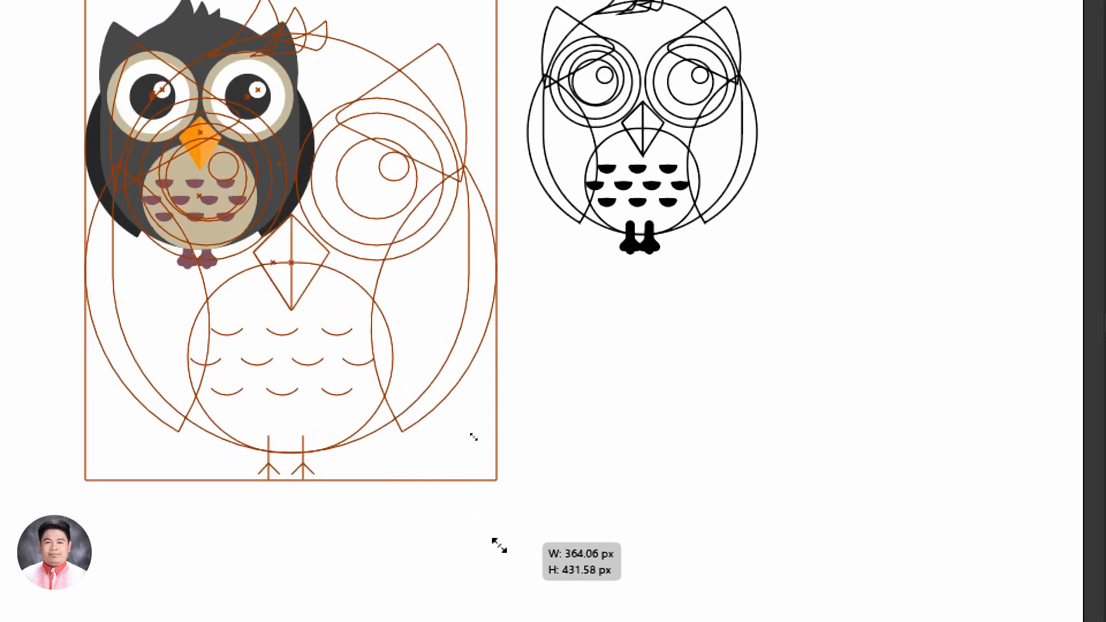
left_click_drag(499, 546, 500, 547)
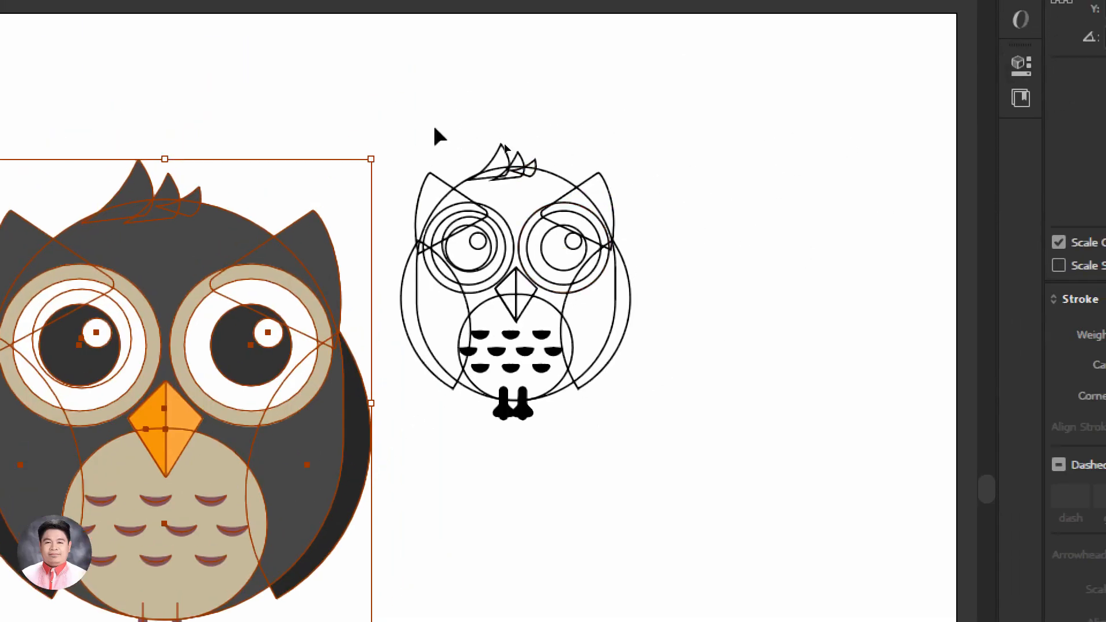
left_click(434, 128)
Try enlarging the outline owl with Scale Corners on and Scale Strokes & Effects off
left_click_drag(587, 118, 384, 65)
left_click(329, 211)
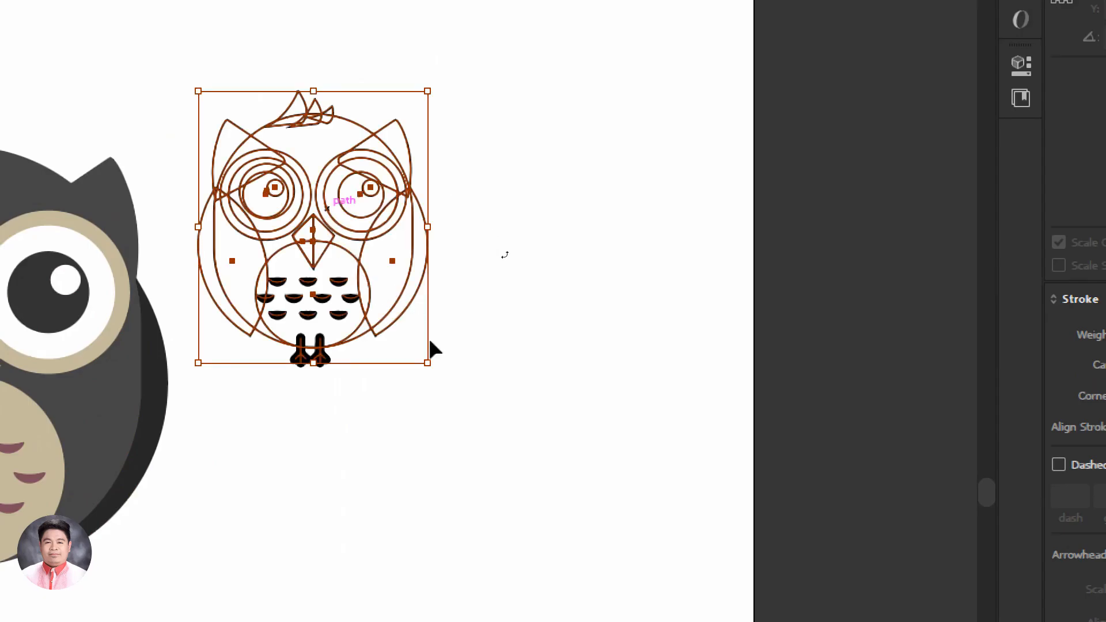
left_click_drag(427, 363, 638, 593)
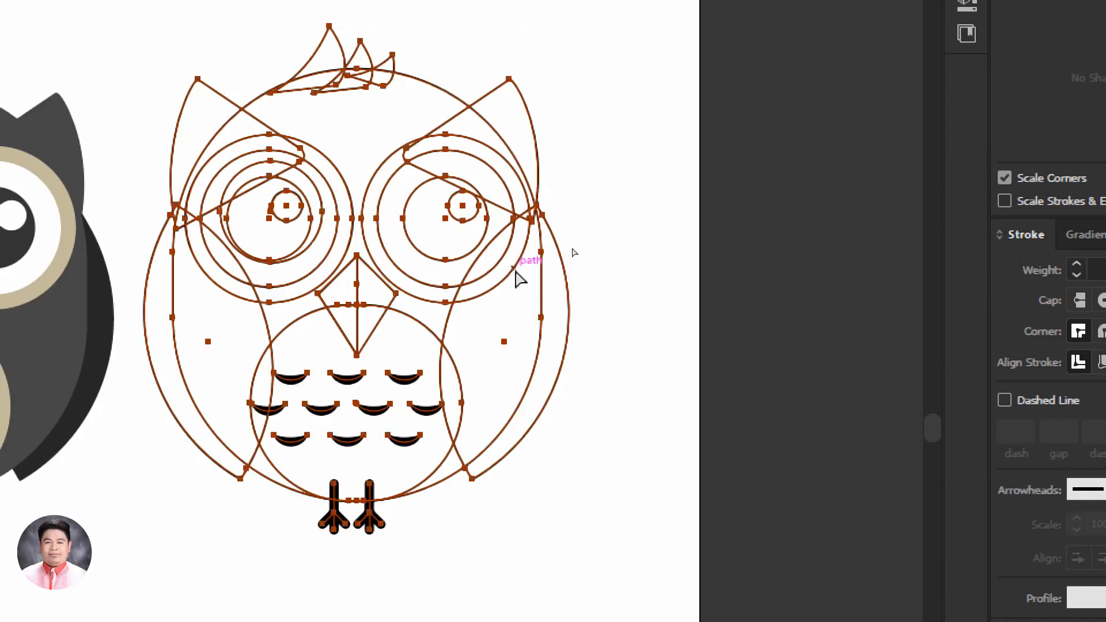
key("ctrl+z")
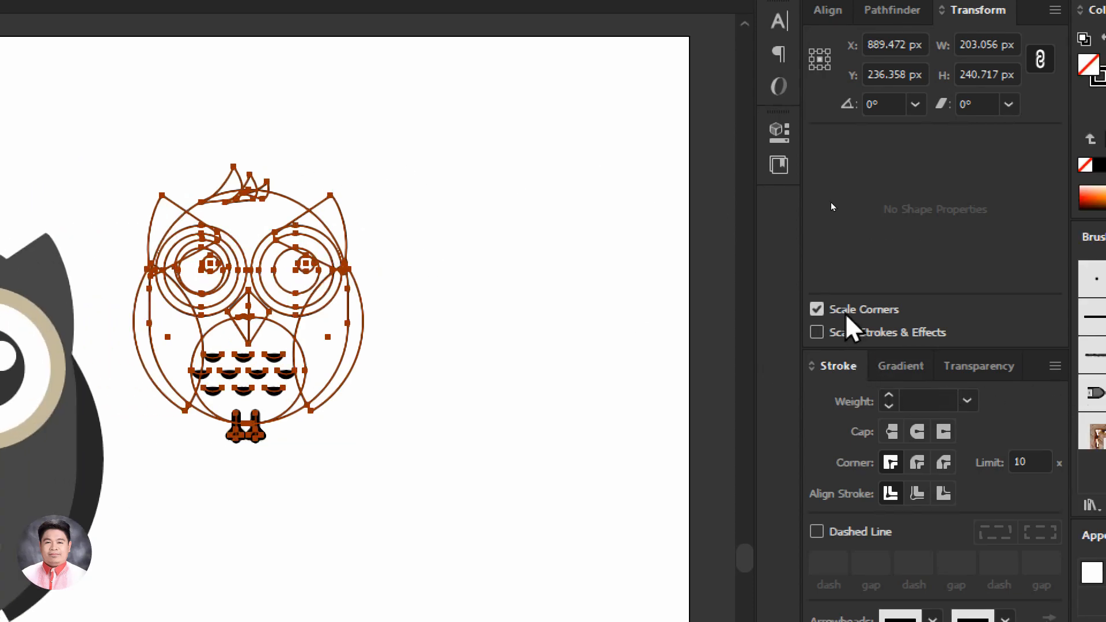
Turn on Scale Strokes & Effects and try enlarging the outline owl to about 429 × 508 px
left_click(817, 332)
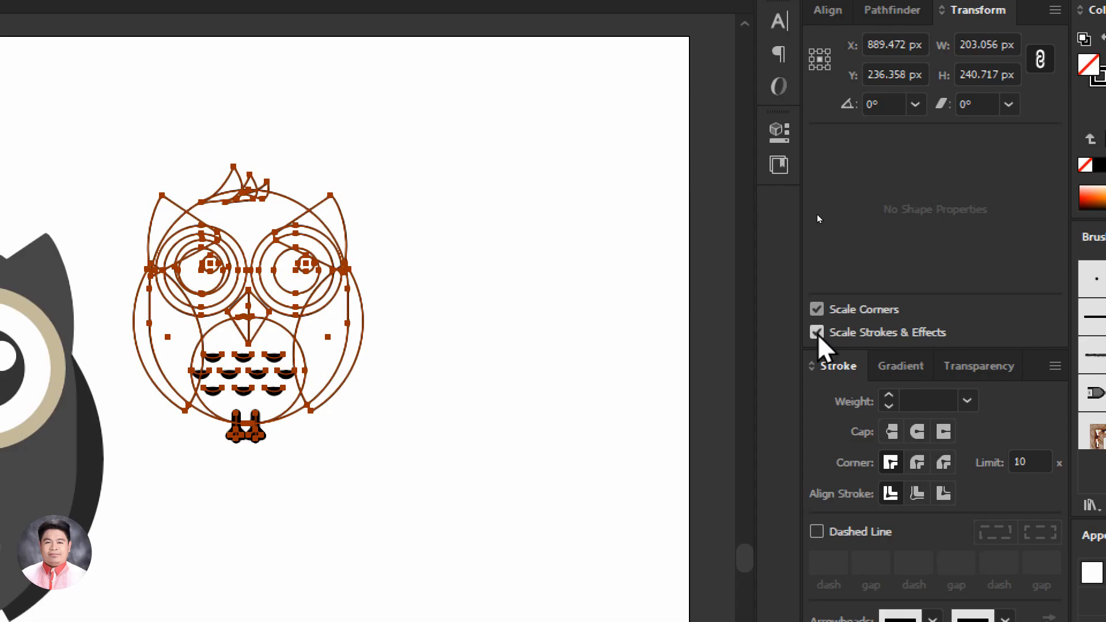
left_click_drag(467, 360, 479, 301)
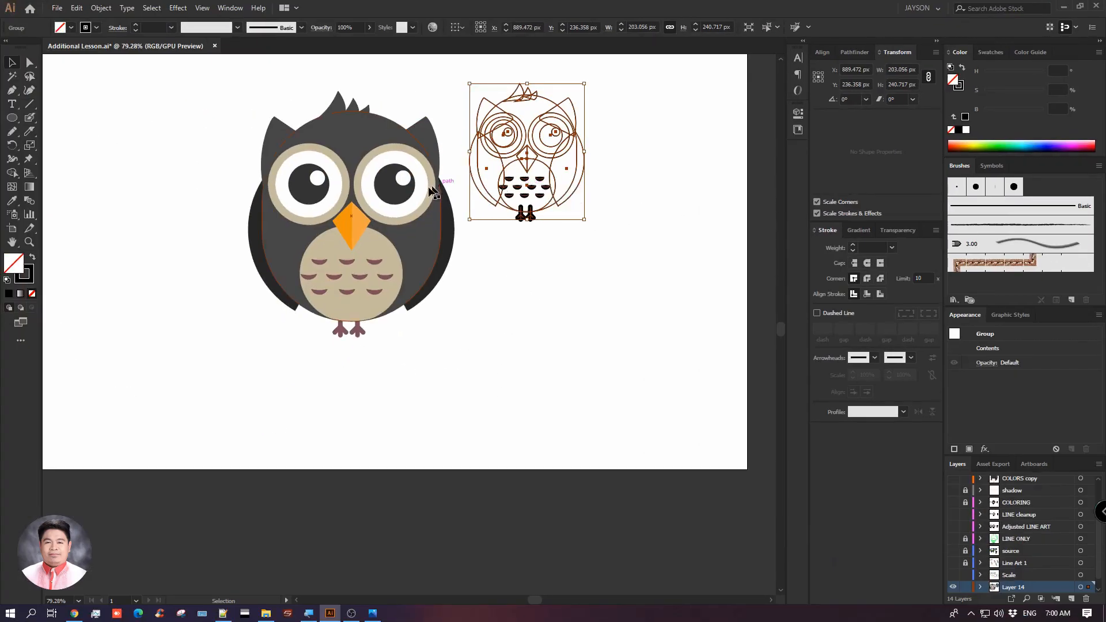
left_click_drag(433, 192, 247, 192)
left_click_drag(504, 175, 341, 180)
left_click_drag(421, 227, 634, 382)
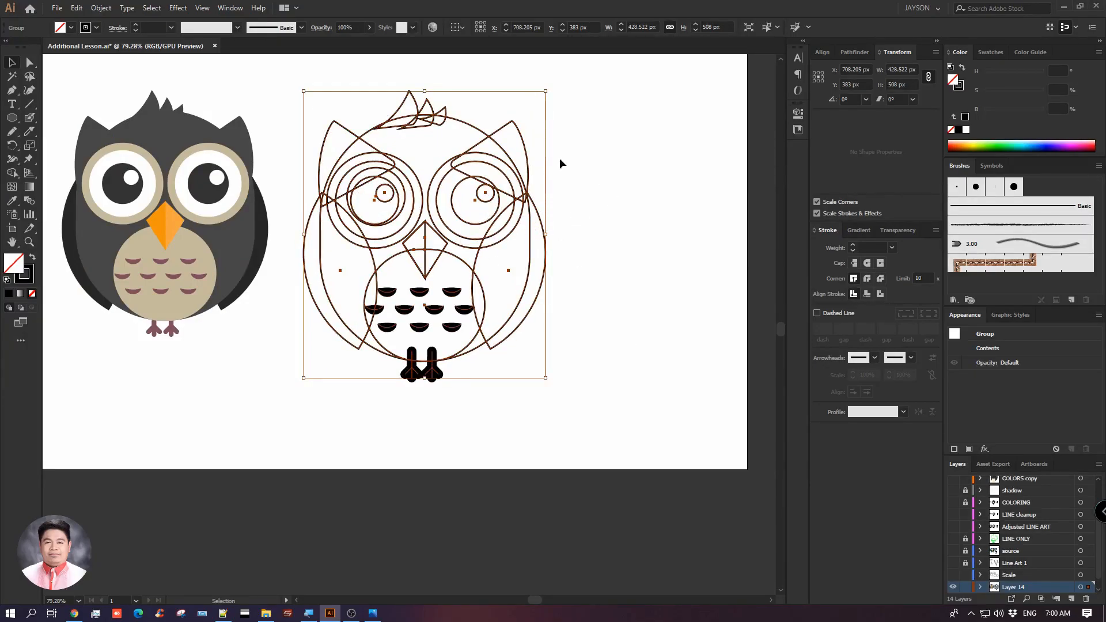
key("ctrl+z")
Duplicate the outline owl to the right of the original and enlarge the copy to about 428 × 507 px
left_click_drag(383, 180, 541, 179, "alt")
left_click_drag(572, 230, 702, 415)
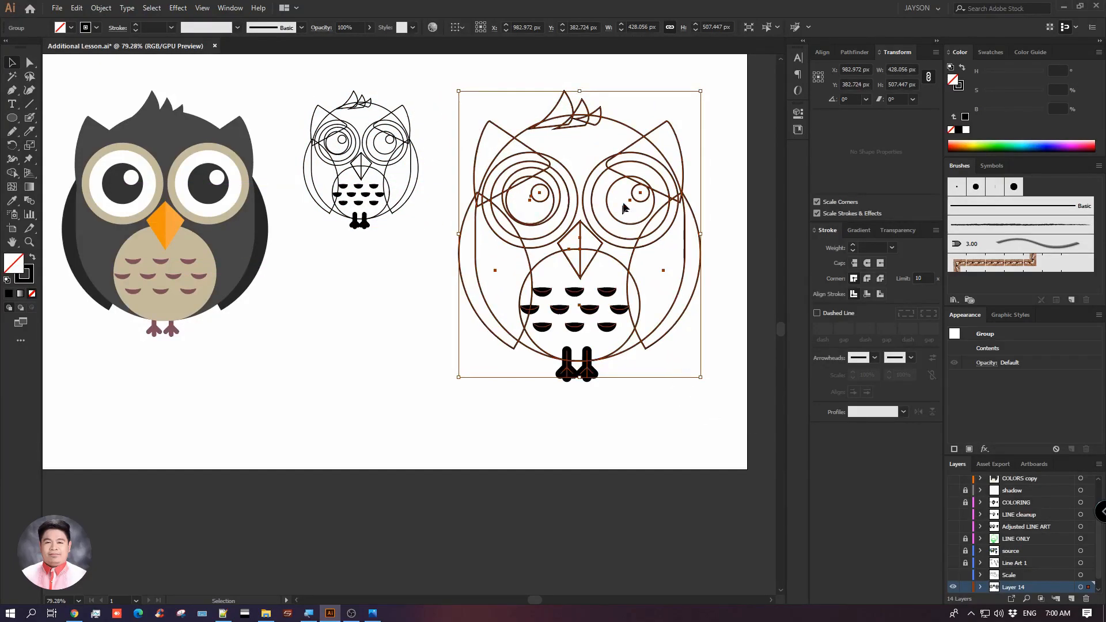
left_click(409, 284)
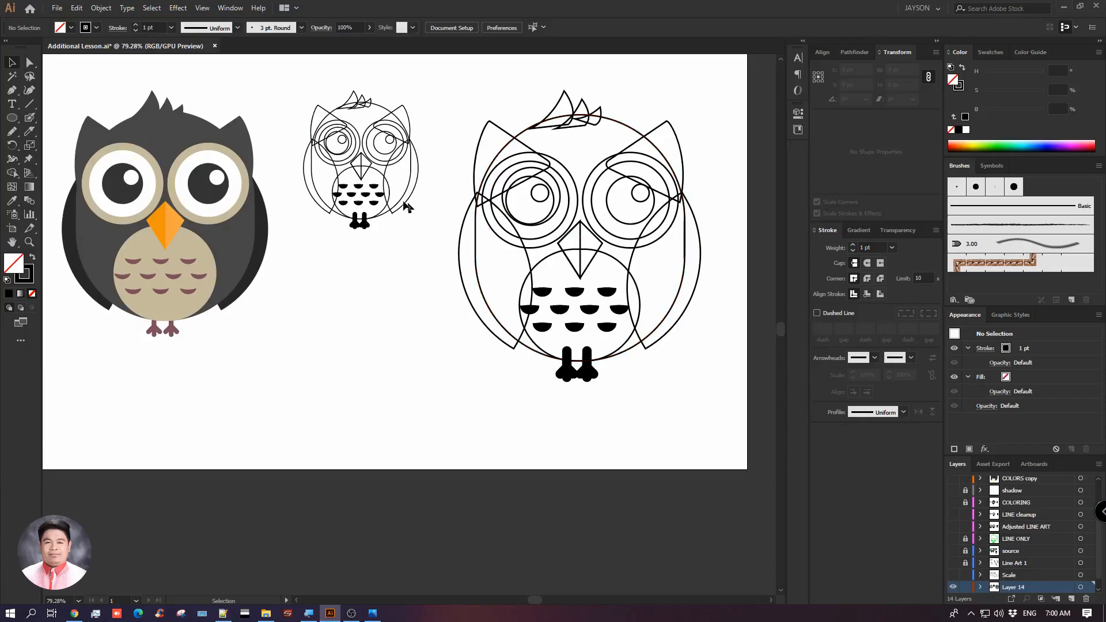
Hide Layer 14 with the owl artwork and show the Scale layer instead
left_click(247, 232)
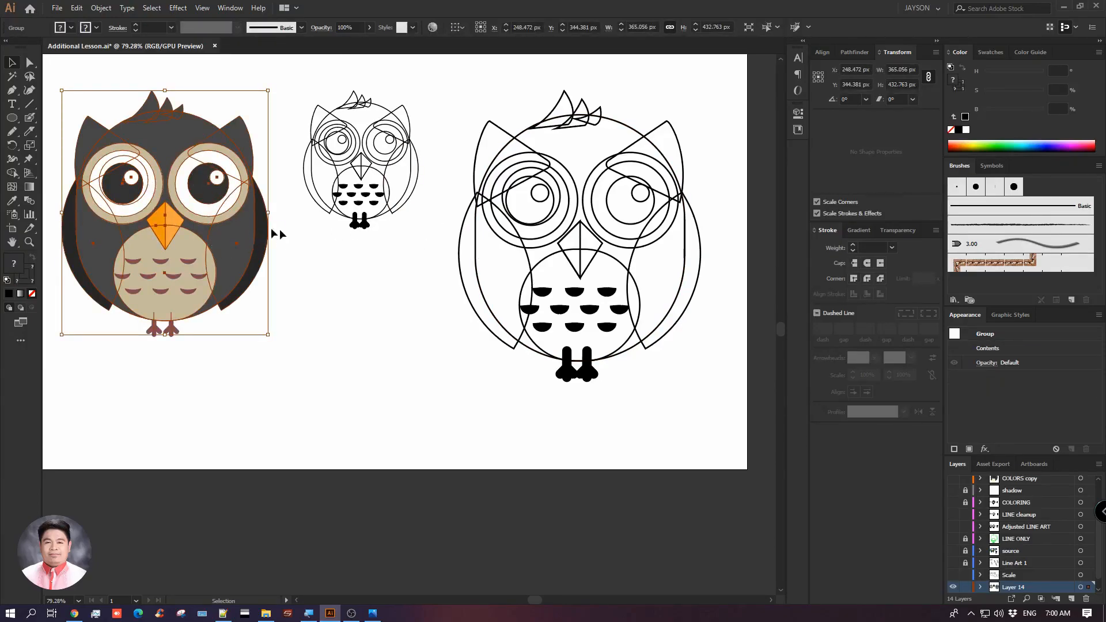
scroll(978, 567, "down", 1)
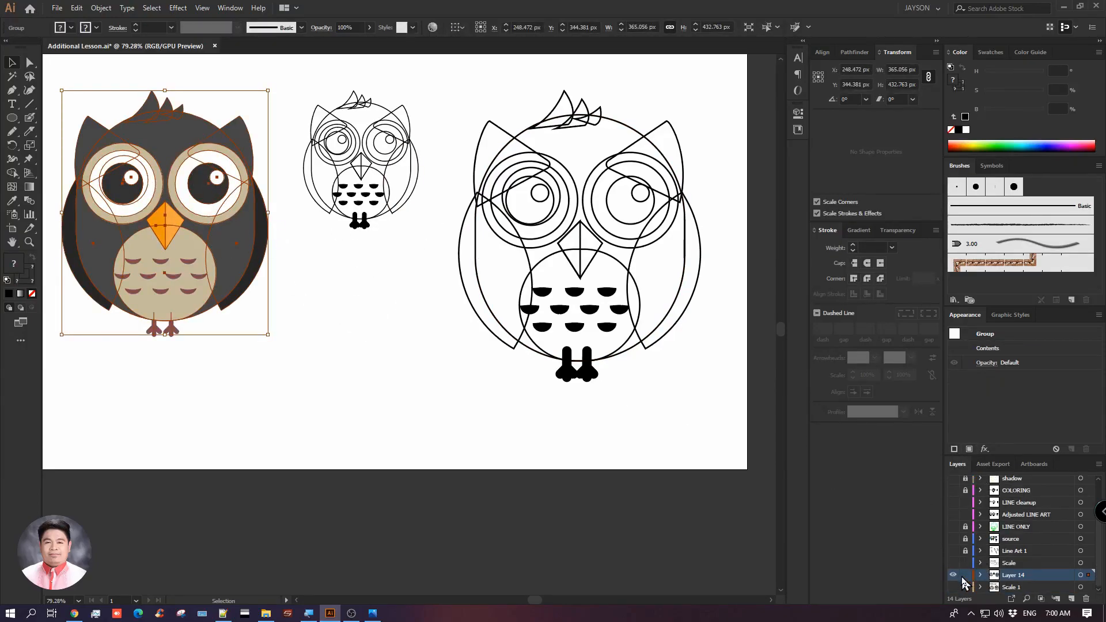
left_click(954, 575)
left_click(954, 563)
left_click_drag(494, 407, 578, 435)
left_click_drag(306, 153, 289, 177)
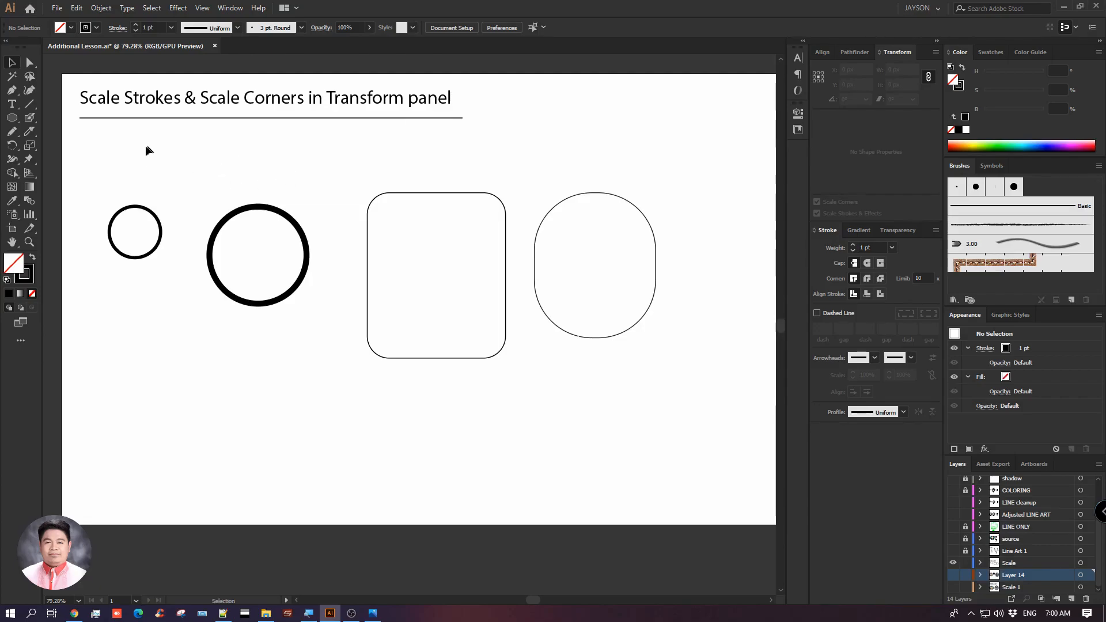
Select the small and large circles in turn to compare their stroke weights, and check the Scale Corners and Scale Strokes & Effects settings
left_click_drag(113, 171, 213, 254)
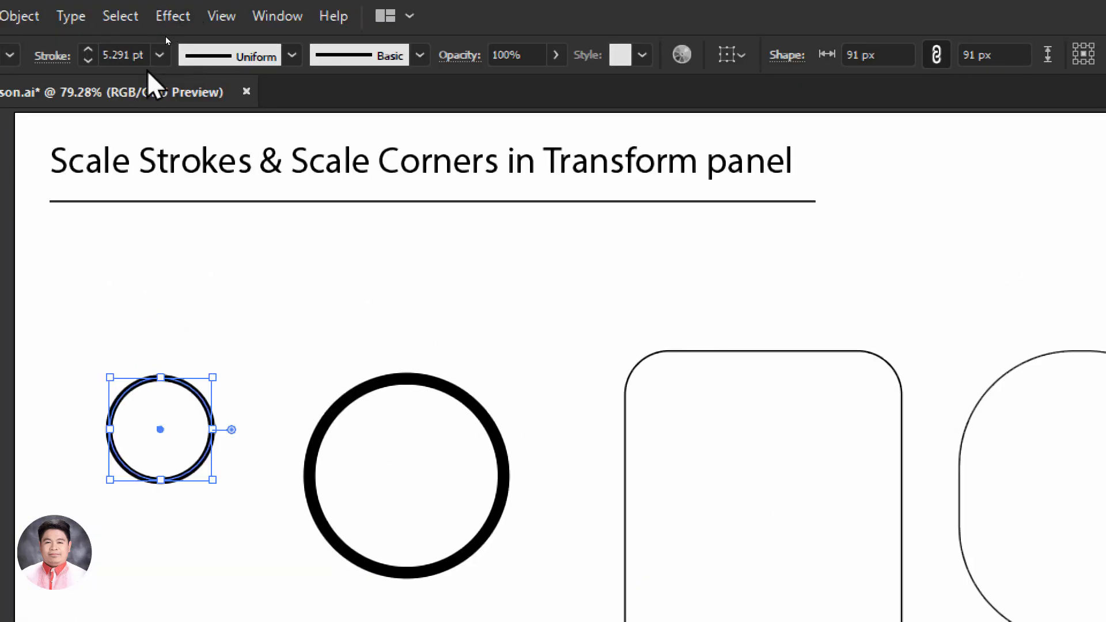
left_click(349, 398)
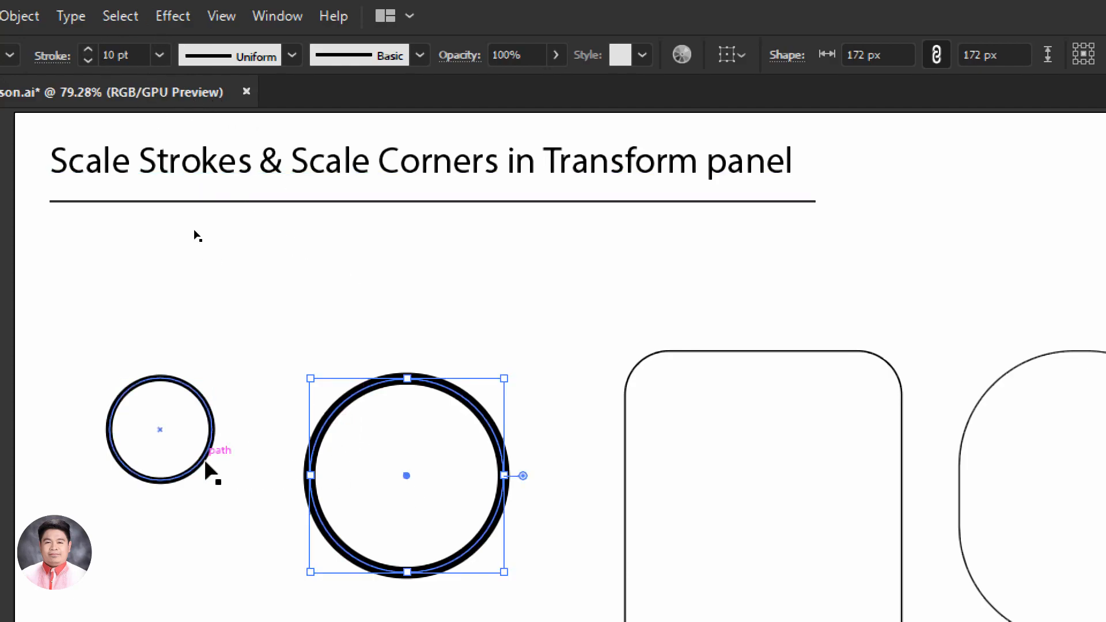
left_click(126, 416)
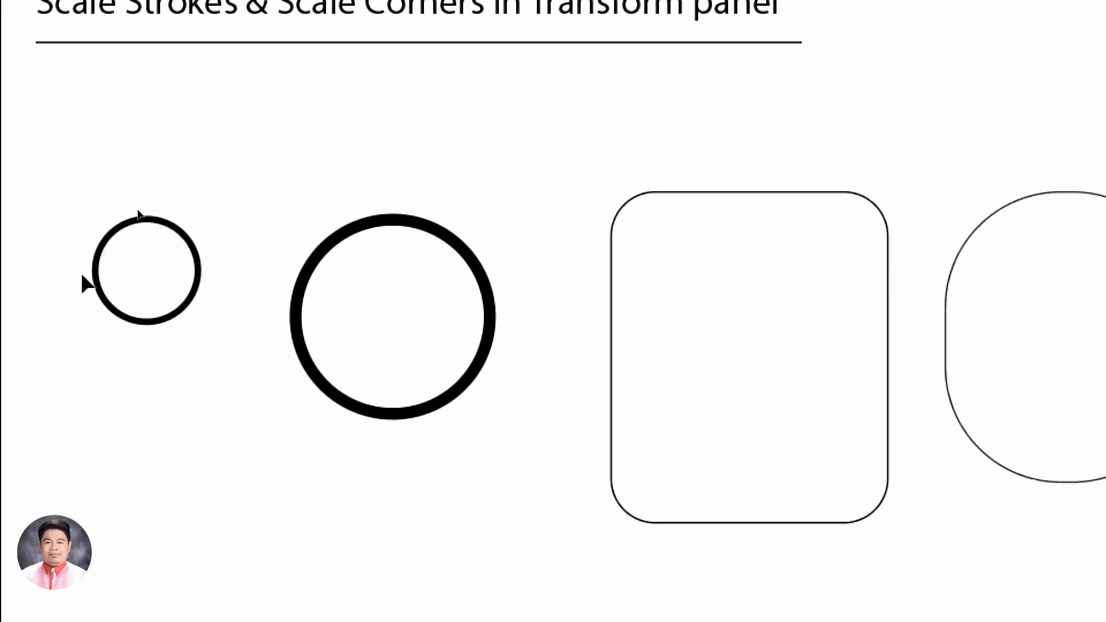
left_click_drag(71, 322, 210, 452)
left_click_drag(198, 296, 203, 304)
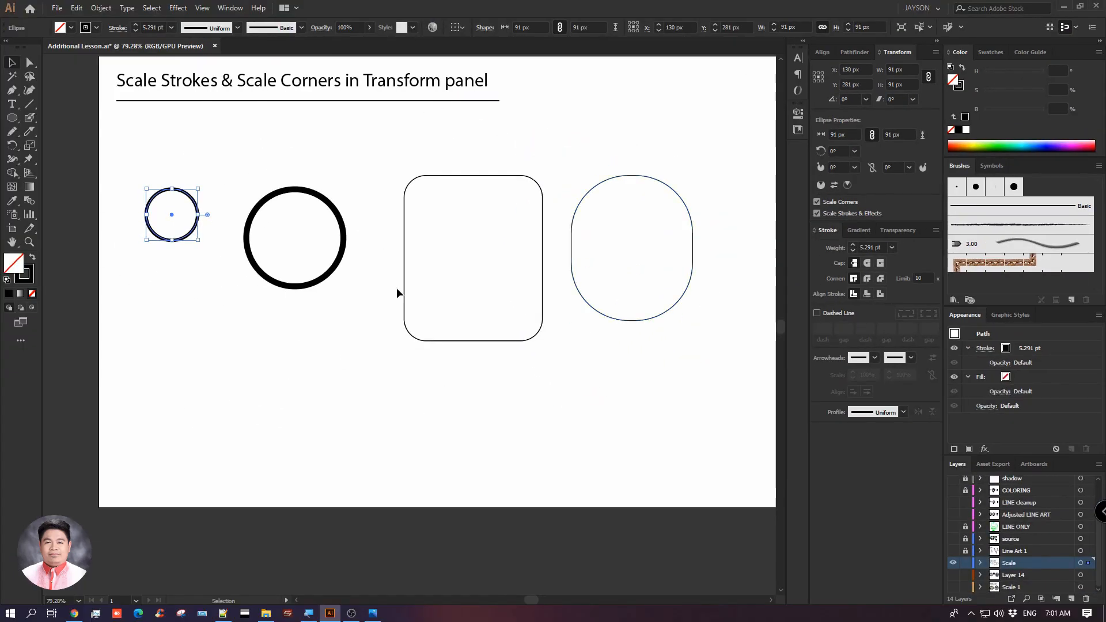
left_click(330, 216)
Draw a near-square rectangle of about 169 × 170 px below the rounded rectangle and shift it slightly to the right
left_click(13, 119)
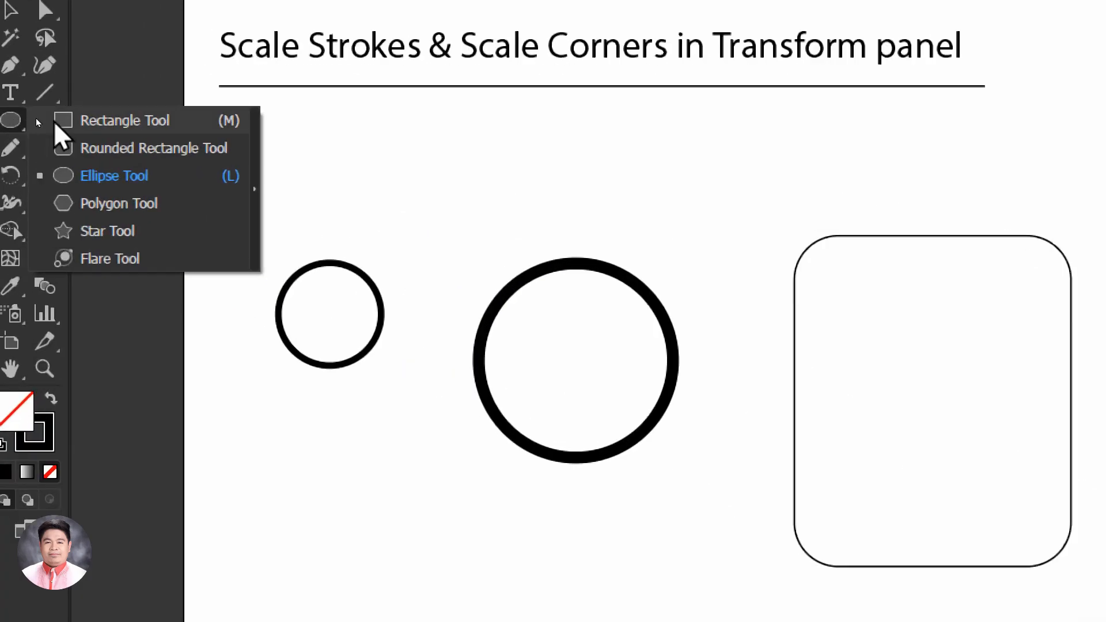
left_click(114, 122)
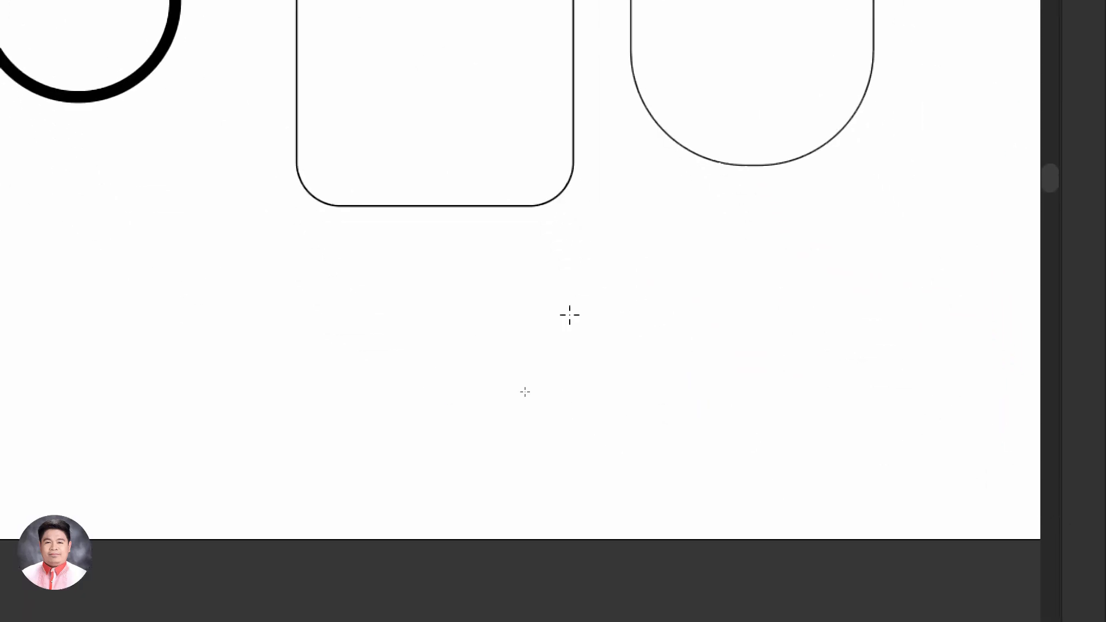
left_click_drag(243, 288, 421, 394)
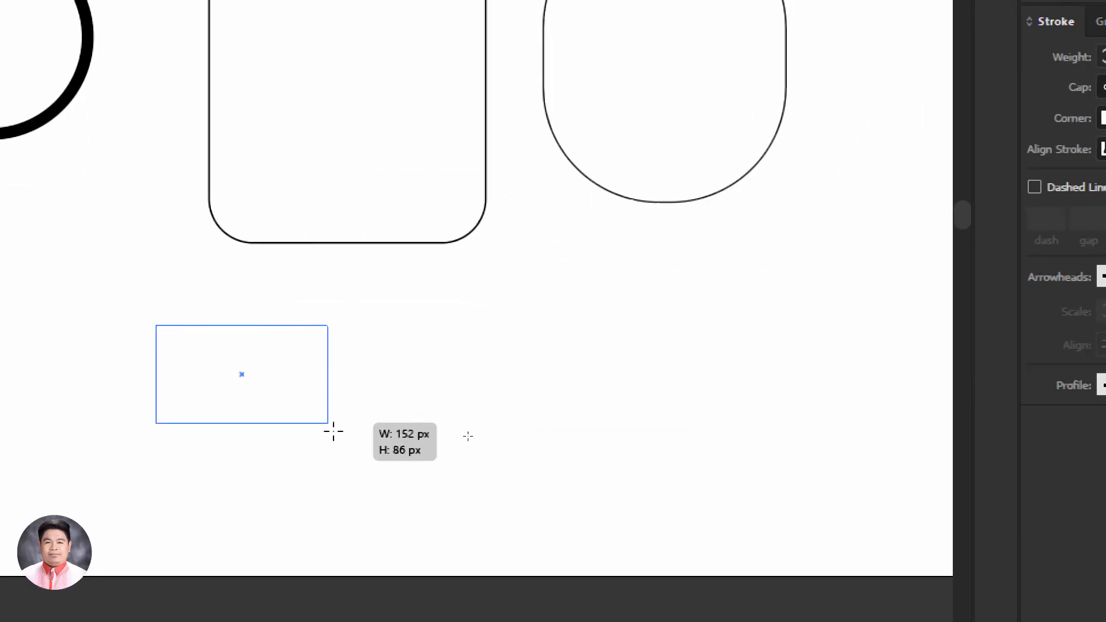
left_click_drag(333, 431, 347, 517)
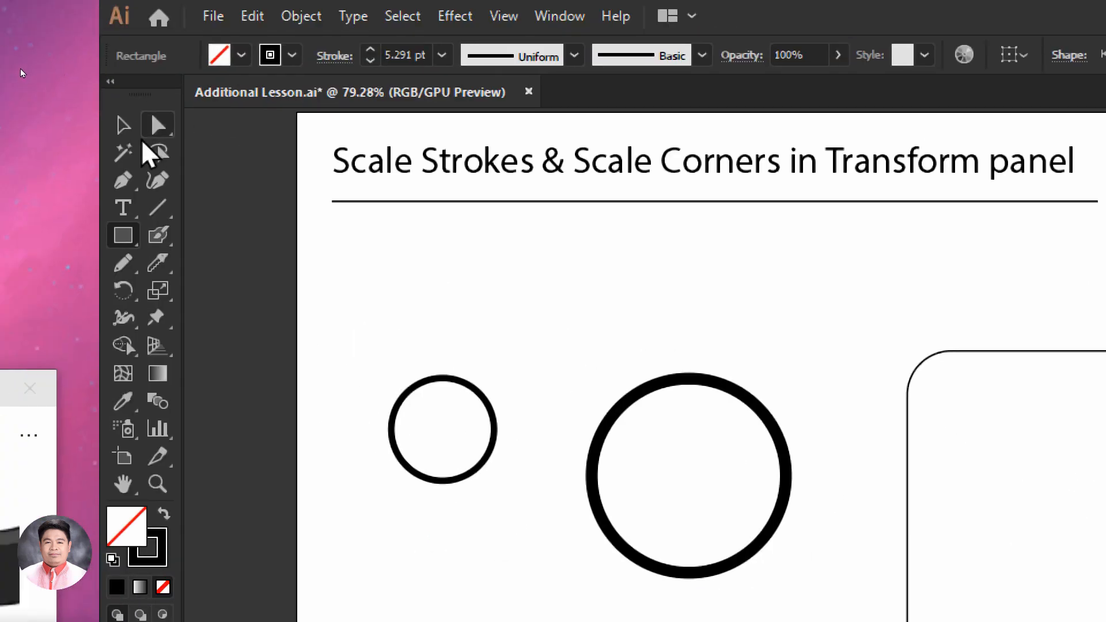
left_click(133, 131)
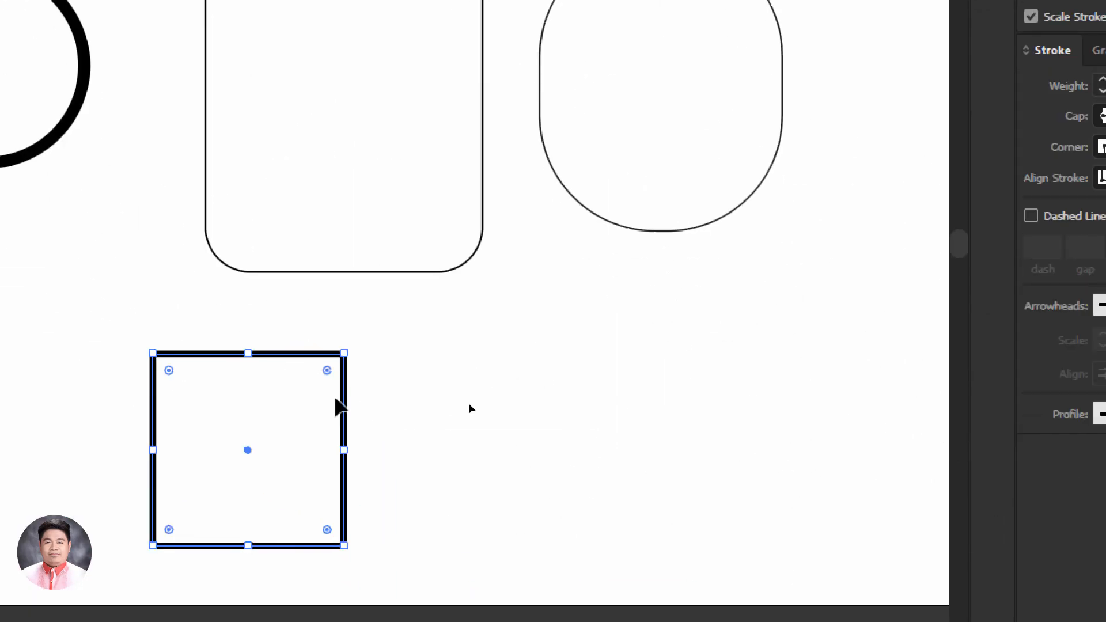
left_click_drag(345, 406, 430, 395)
left_click(371, 436)
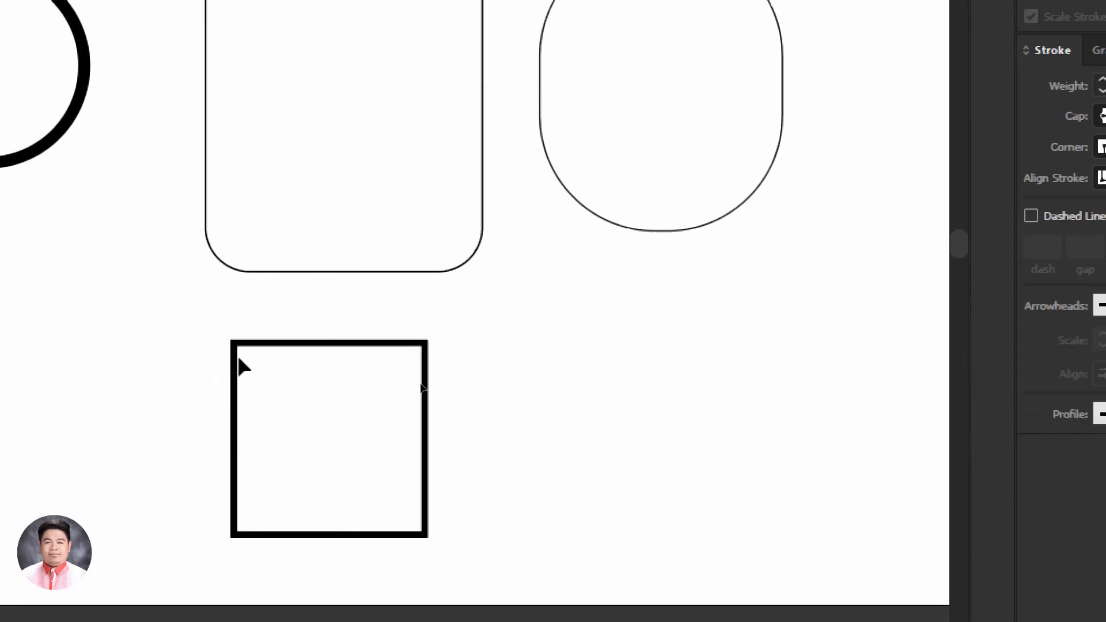
Round all four corners of the new rectangle to a radius of about 26.755 px, keeping both scaling options on
left_click_drag(195, 323, 468, 513)
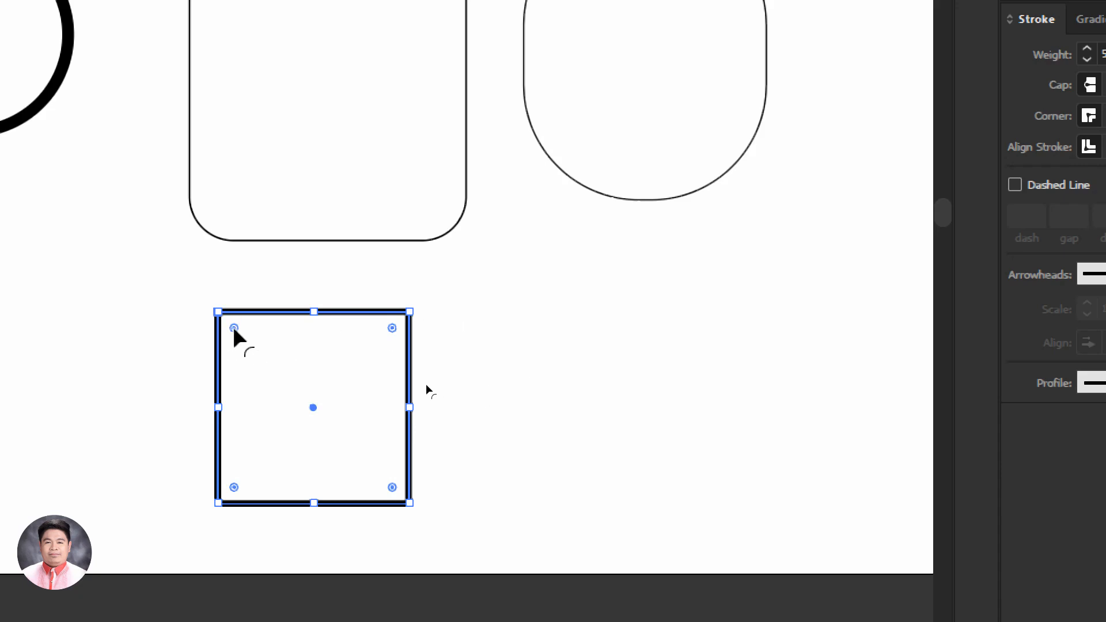
mouse_move(236, 331)
left_mouse_down()
mouse_move(267, 361)
mouse_move(249, 348)
left_mouse_up()
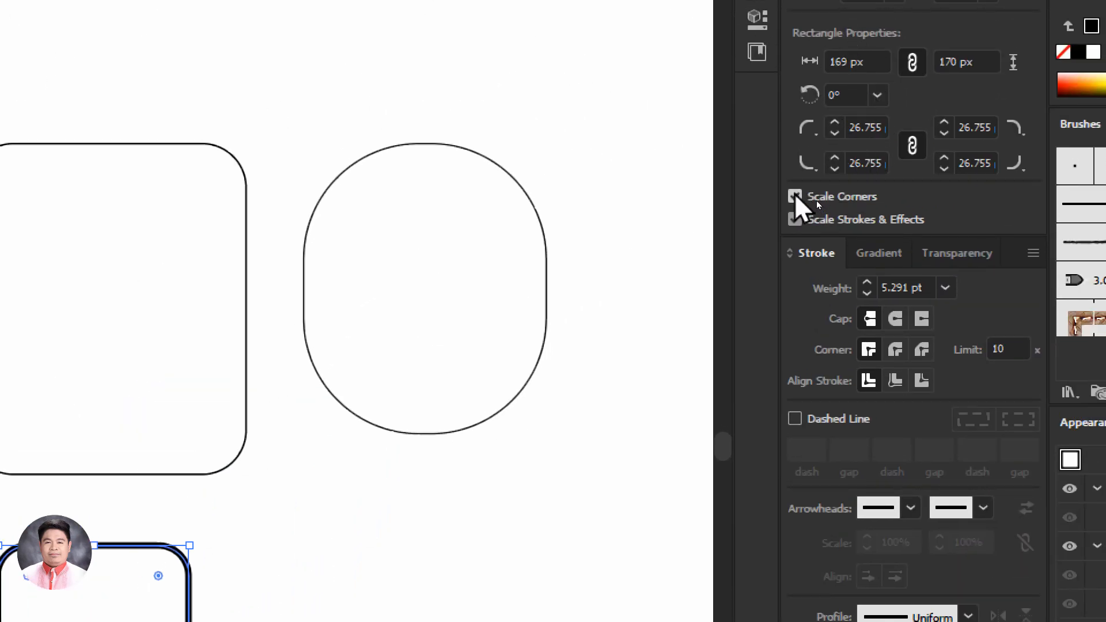
left_click(795, 219)
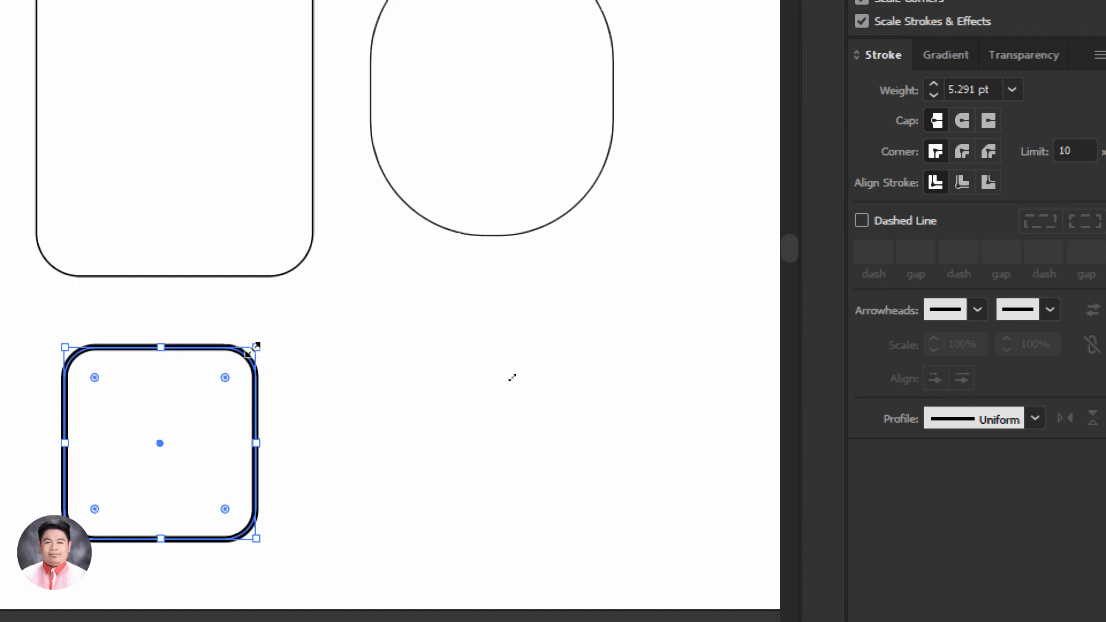
left_click(362, 327)
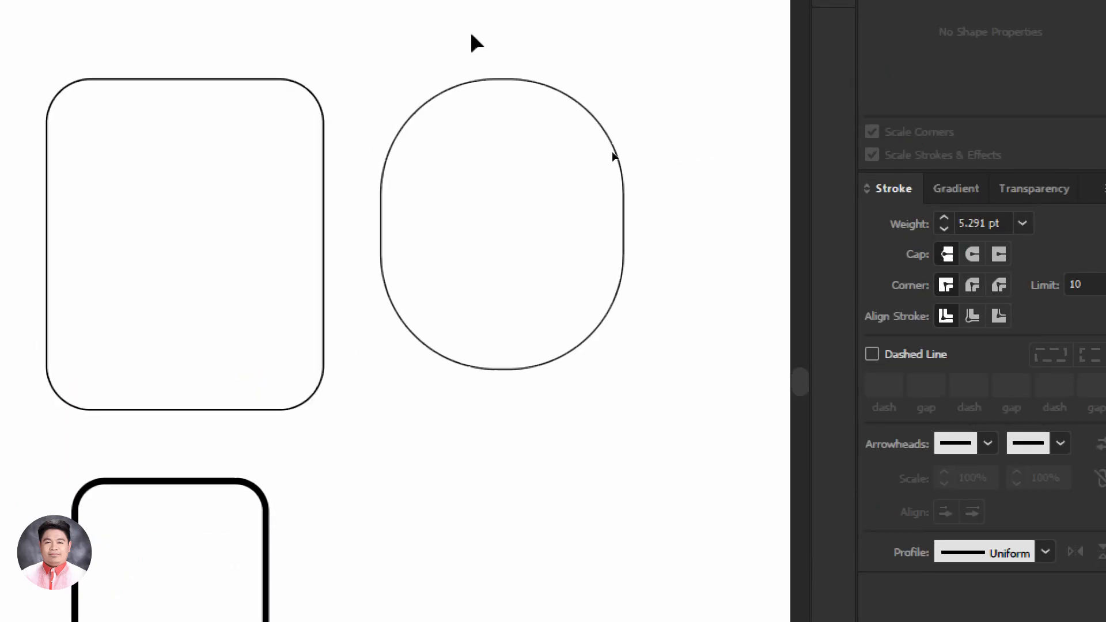
Try enlarging the pill-like rounded shape to about 311 × 372 px and about 327 × 391 px with both scaling options on
left_click(578, 165)
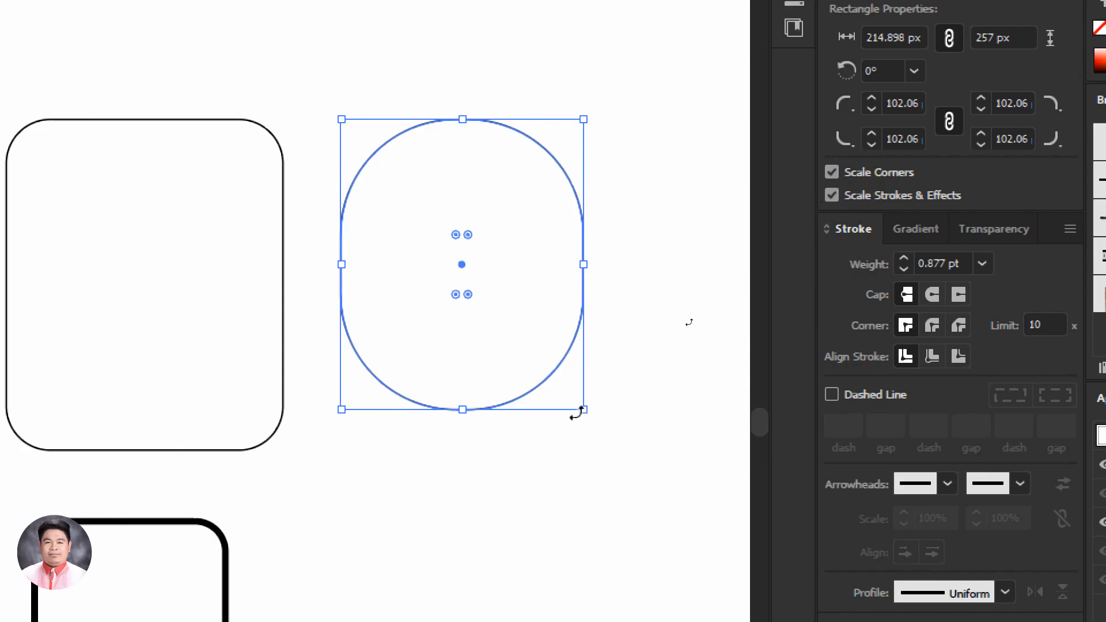
left_click_drag(583, 409, 691, 542)
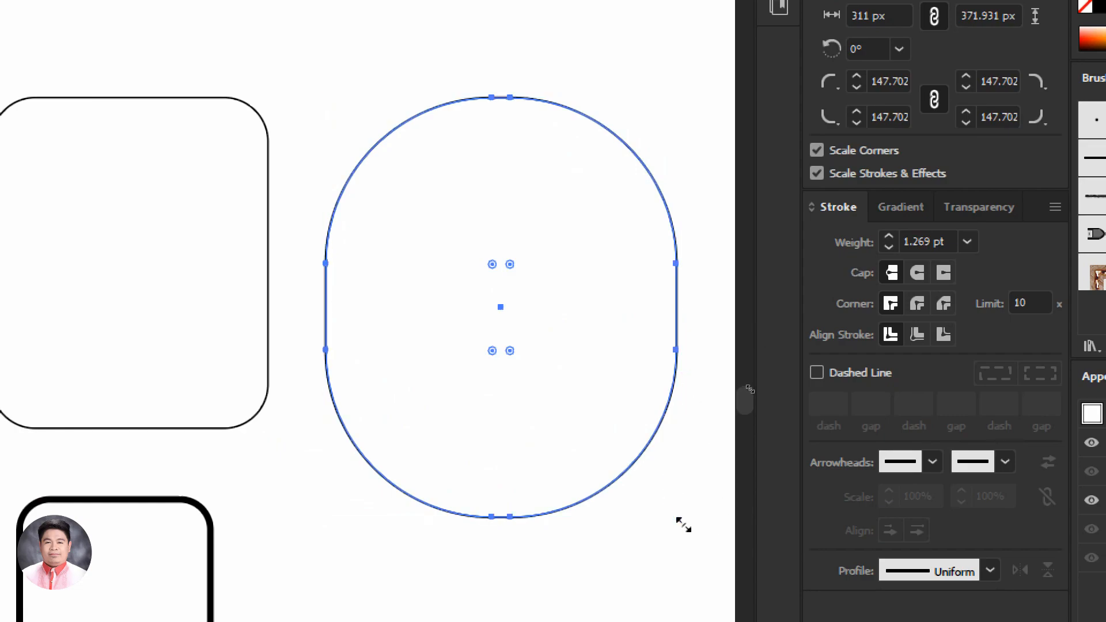
key("ctrl+z")
left_click_drag(573, 389, 695, 539)
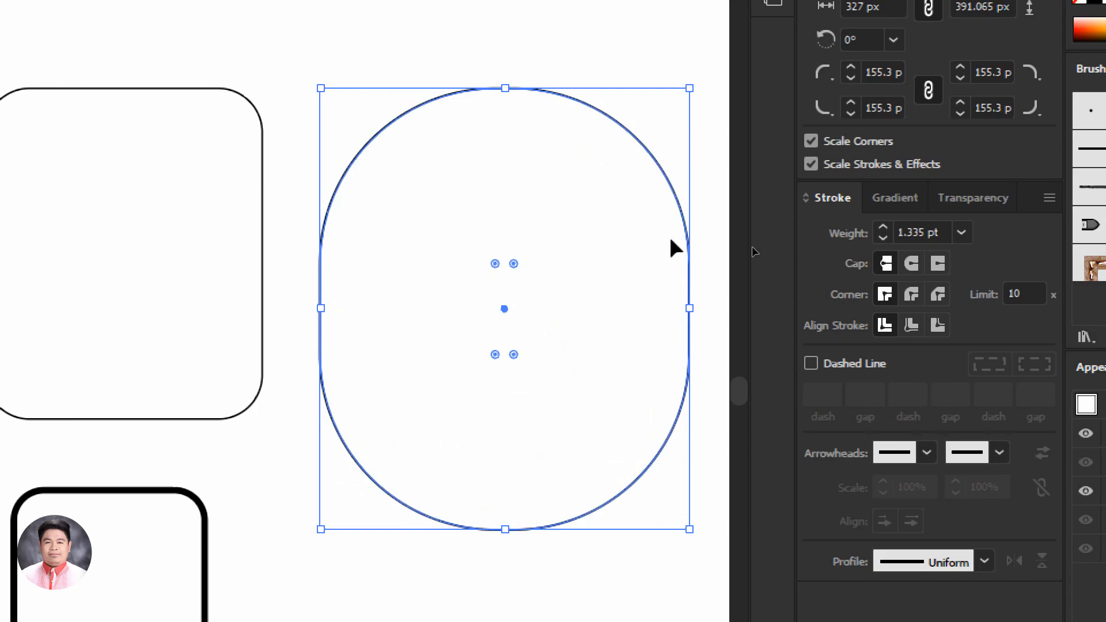
key("ctrl+z")
Try enlarging the pill-like shape with Scale Corners and Scale Strokes & Effects off, and turn both options back on
left_click(811, 141)
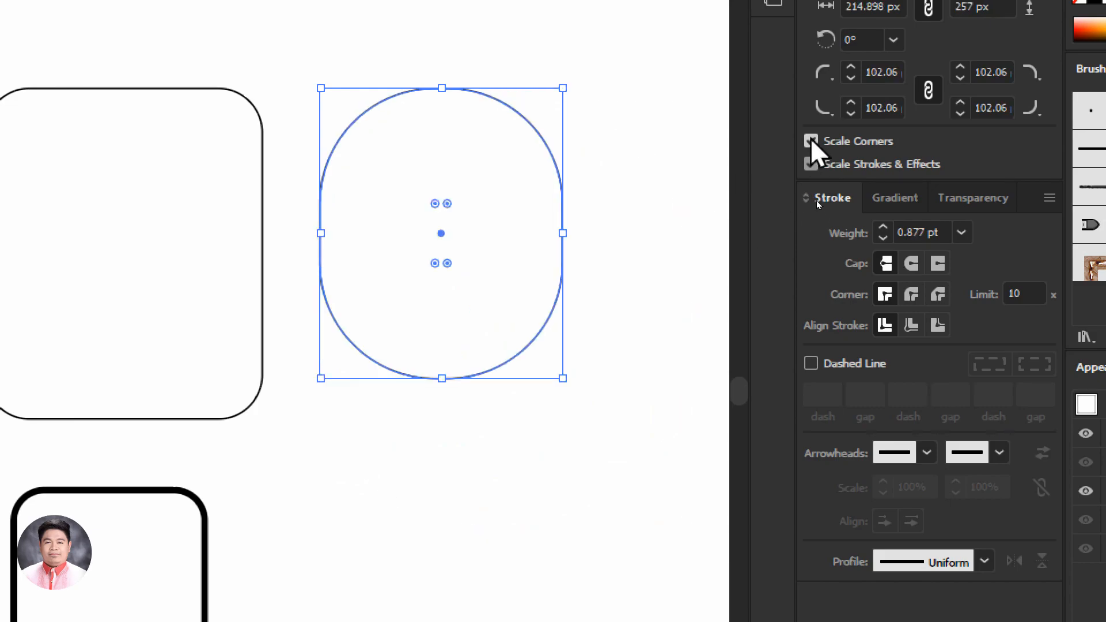
left_click(812, 164)
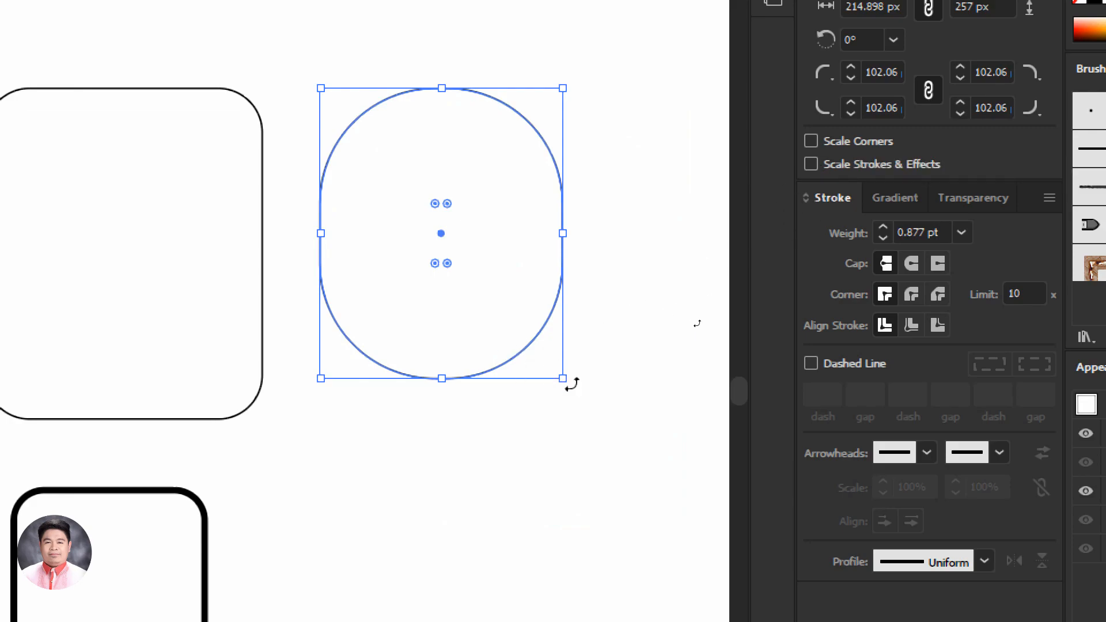
left_click_drag(562, 379, 698, 531)
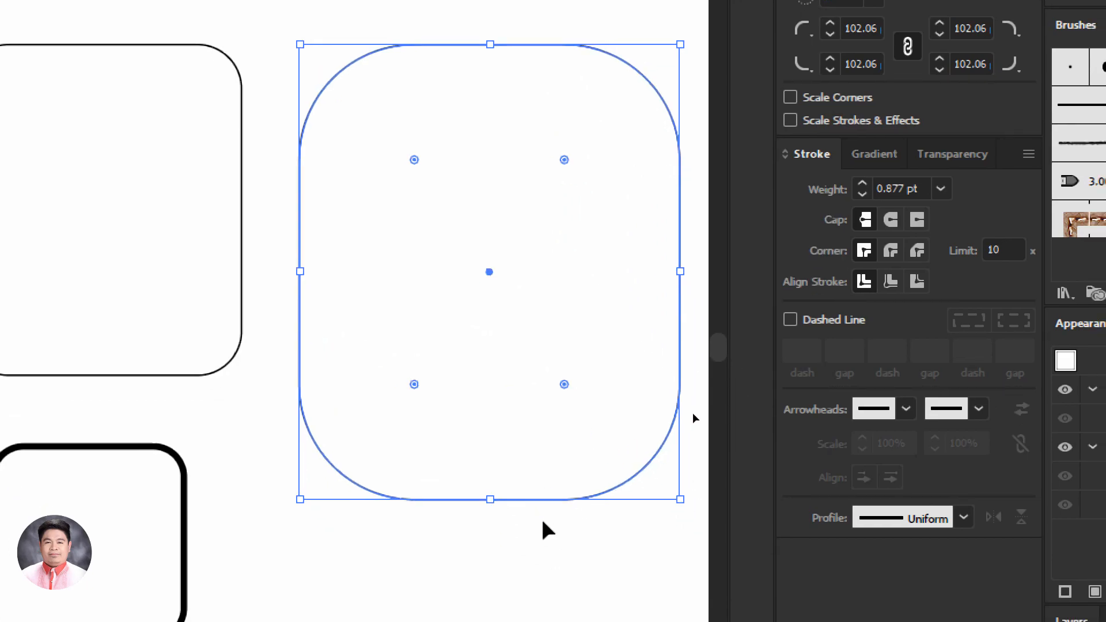
key("ctrl+z")
left_click(790, 98)
left_click(791, 120)
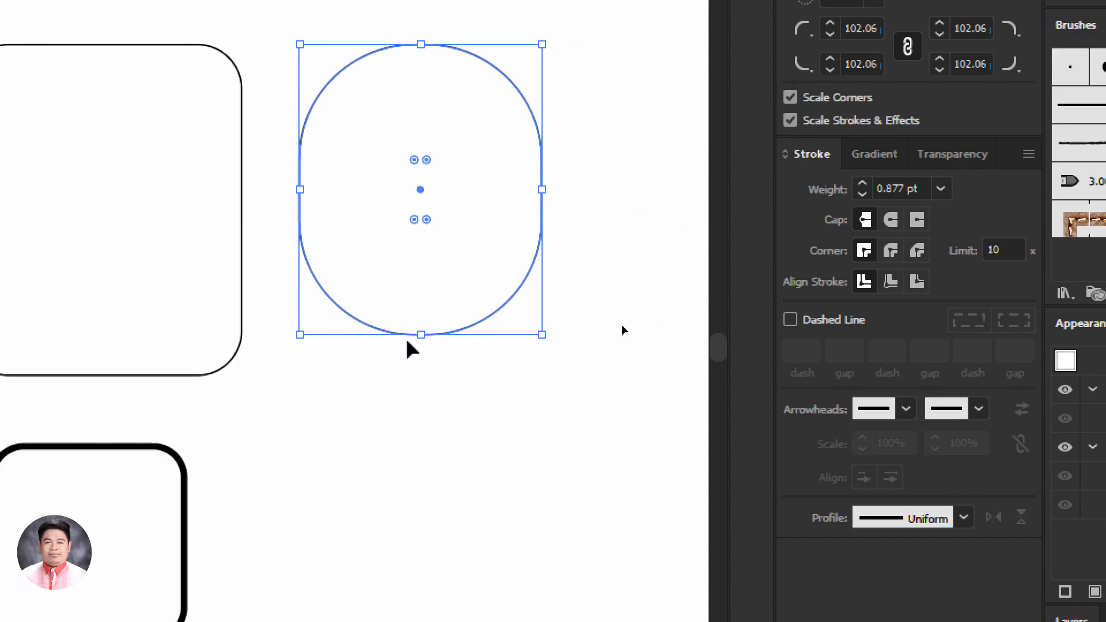
Delete the small thick-stroked rounded square below the large rounded rectangle
left_click(128, 375)
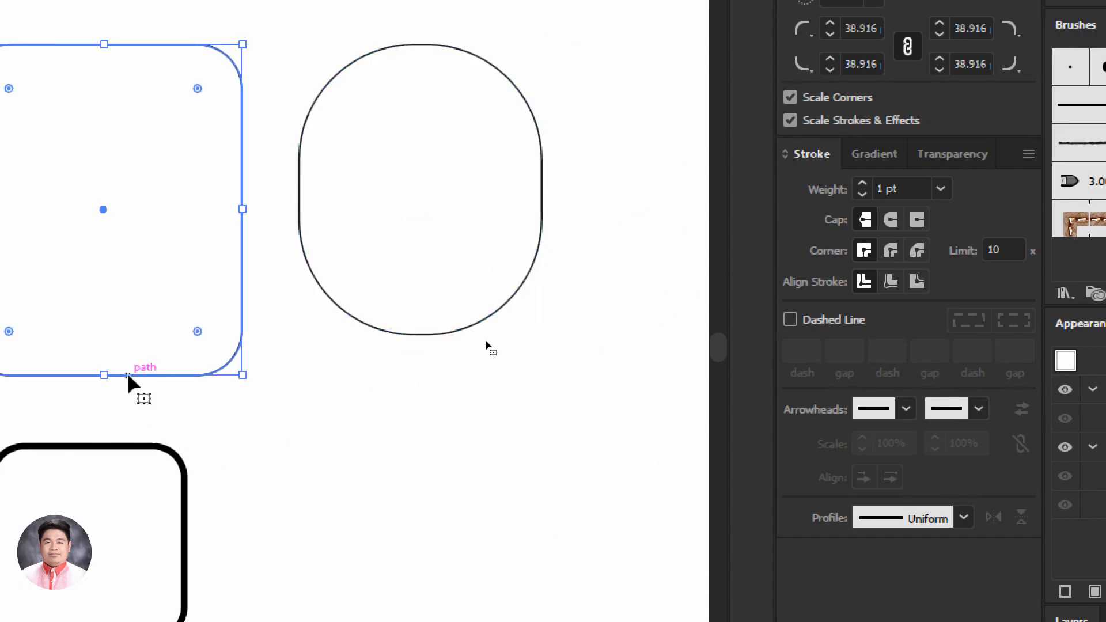
left_click(117, 449)
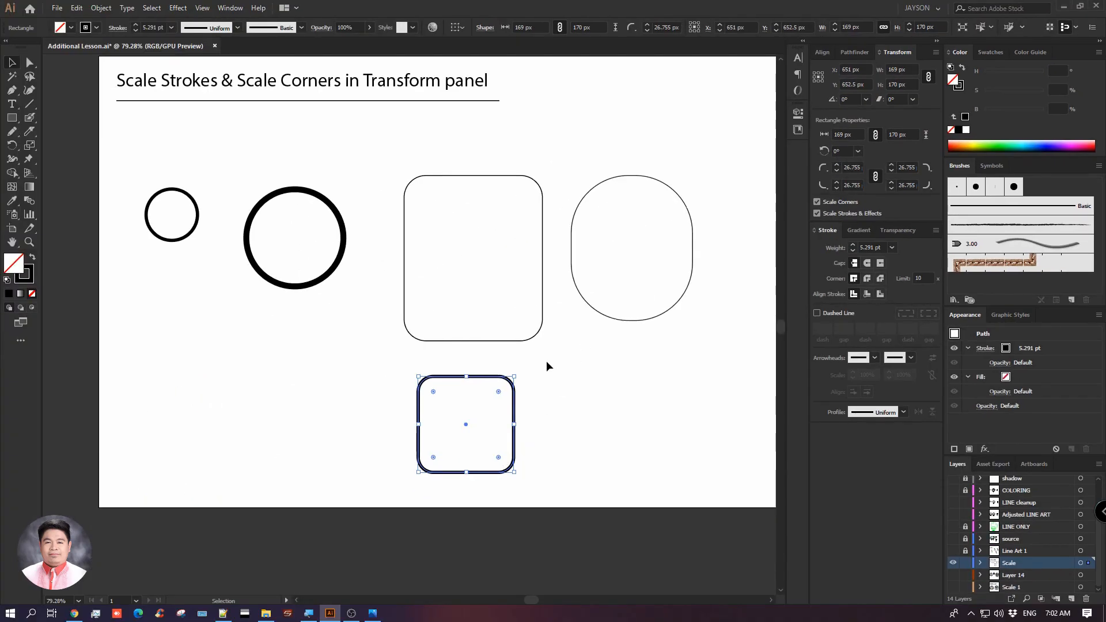
key("Delete")
left_click_drag(609, 352, 593, 367)
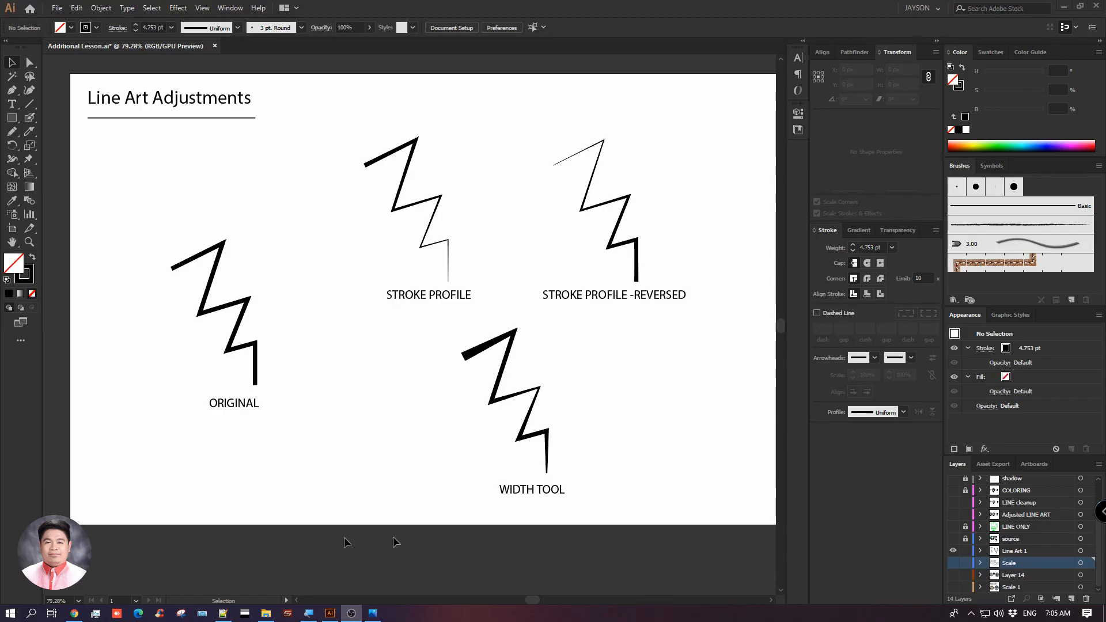
Open the variable width profile choices for the stroke
key("space")
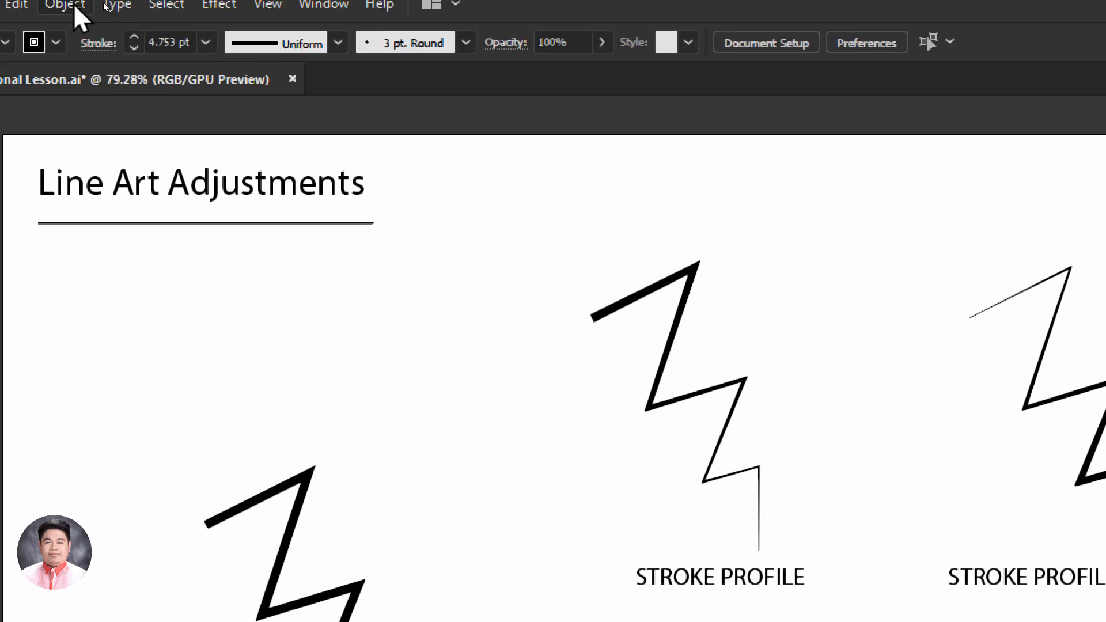
left_click(293, 30)
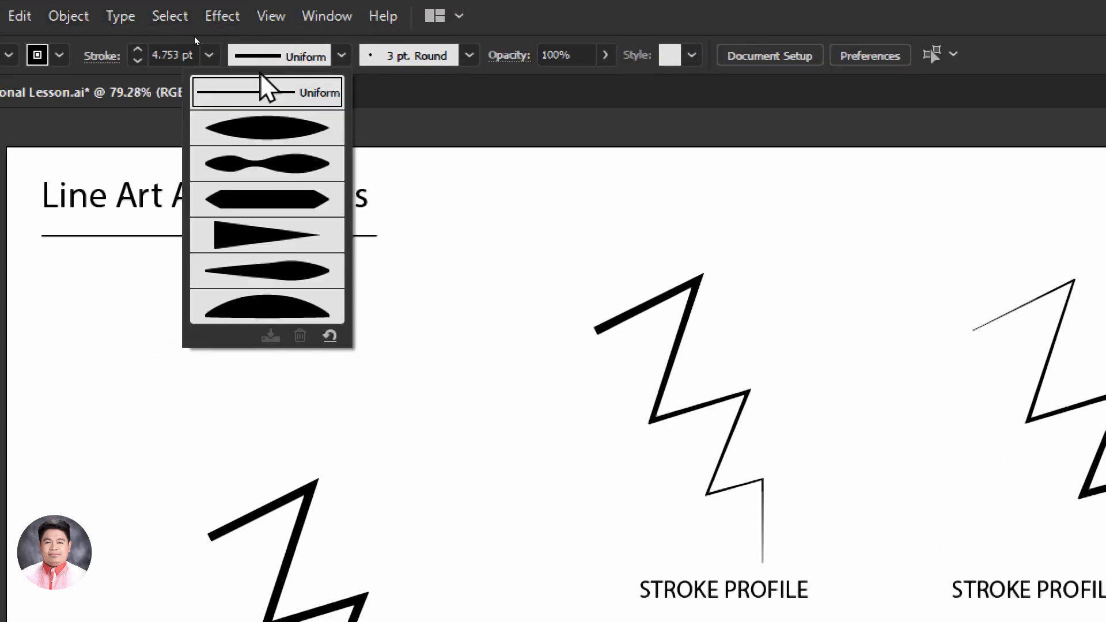
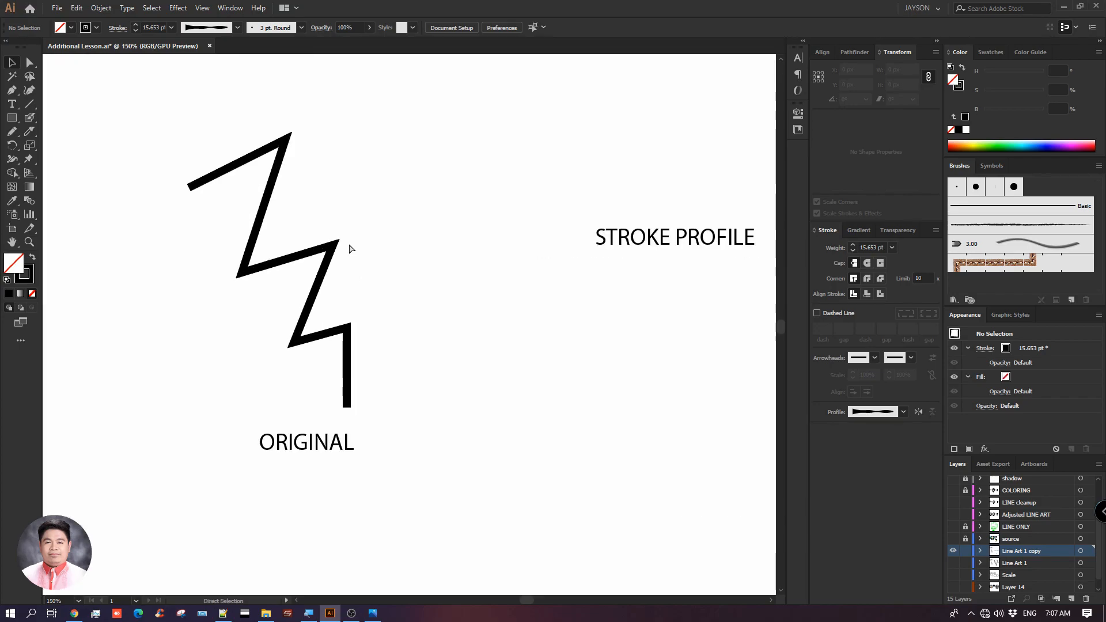
Draw an open six-segment zigzag path with the Pen tool between the original zigzag and the STROKE PROFILE label
key("ctrl+minus")
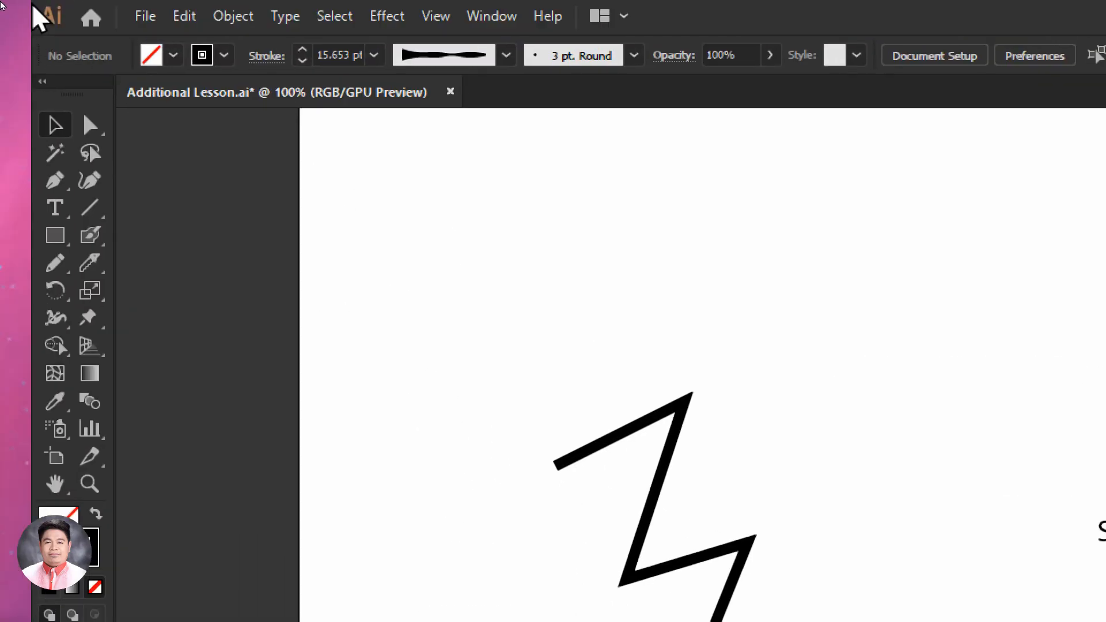
left_click(56, 180)
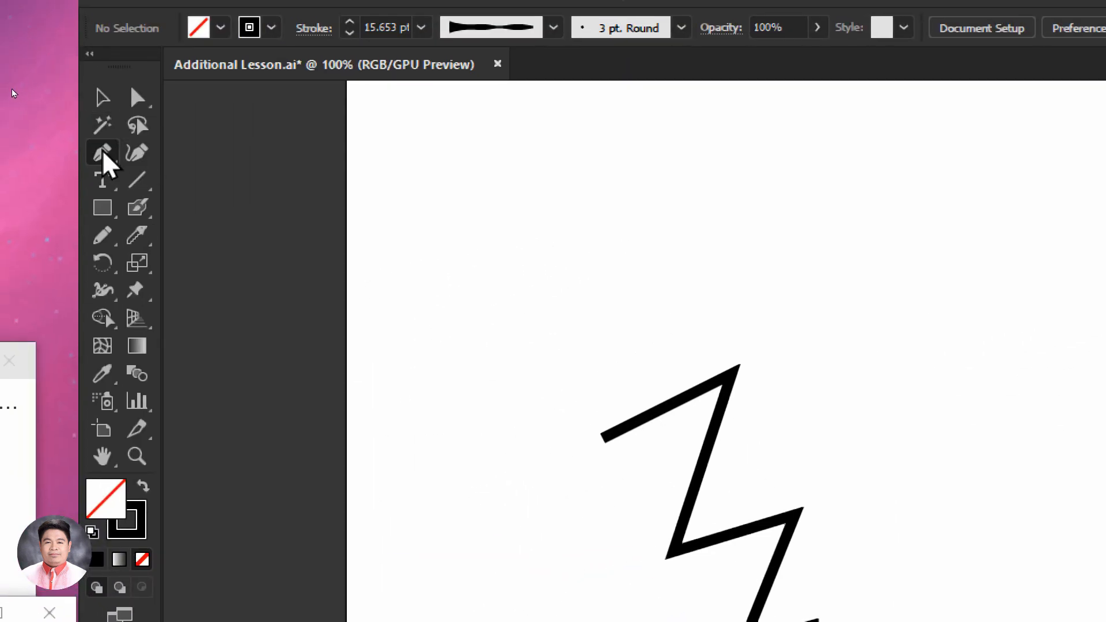
left_click(104, 153)
left_click(139, 528)
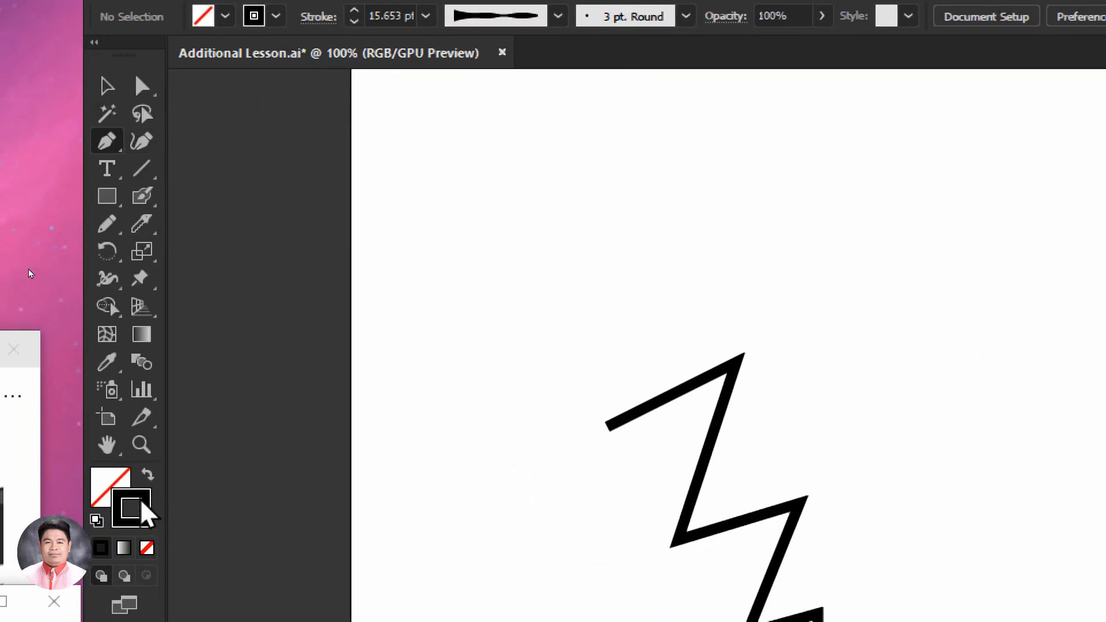
left_click(426, 16)
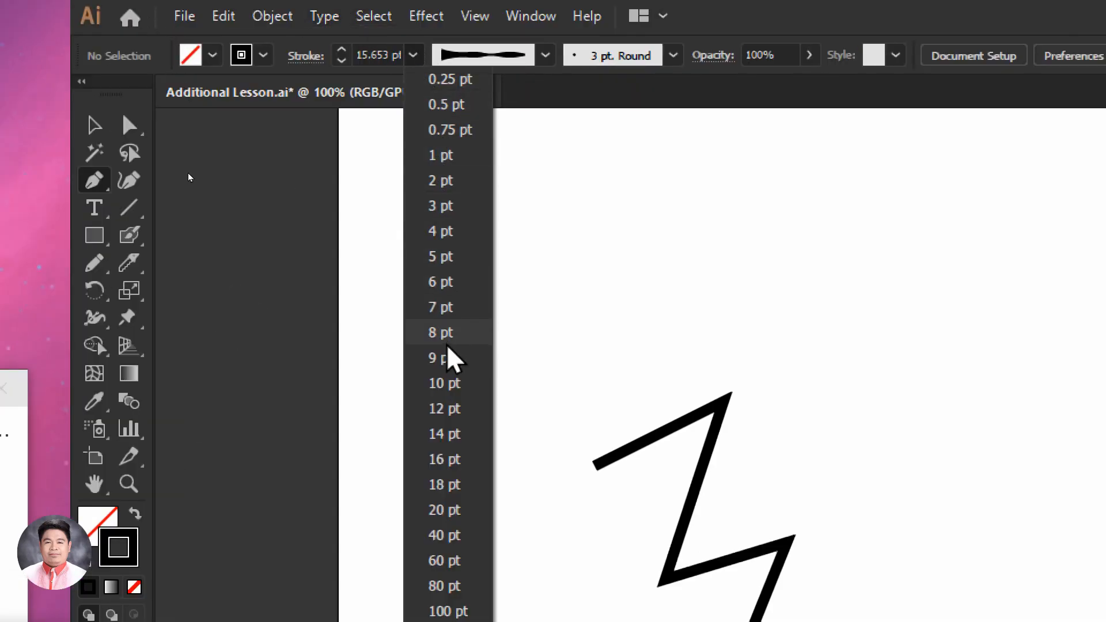
left_click(444, 383)
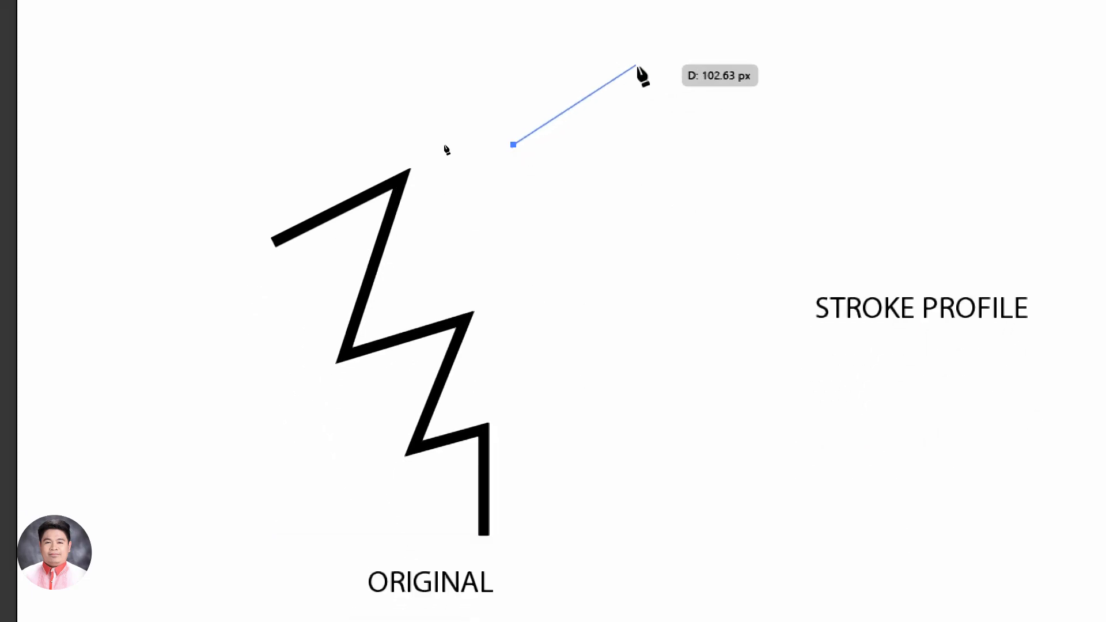
left_click(660, 72)
left_click(611, 219)
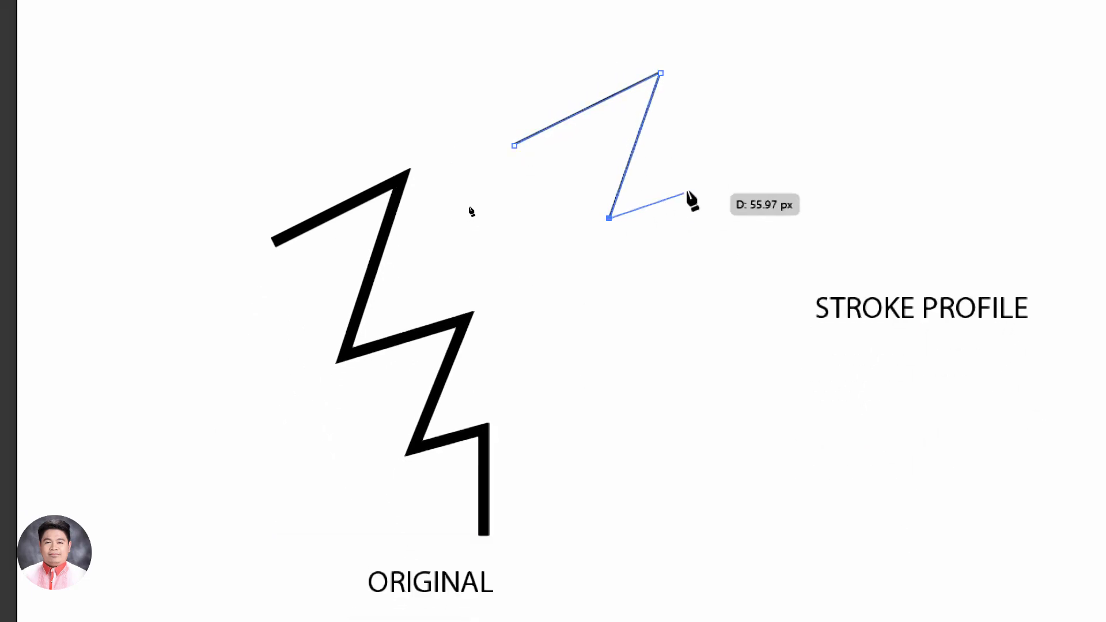
left_click(691, 188)
left_click(656, 310)
left_click(722, 297)
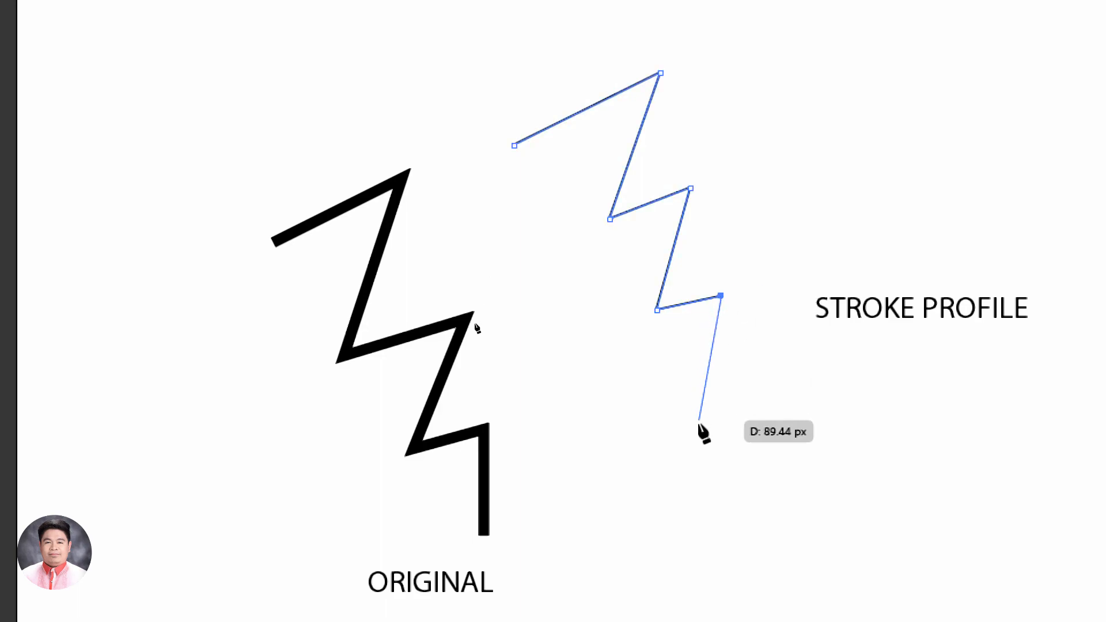
left_click(699, 423)
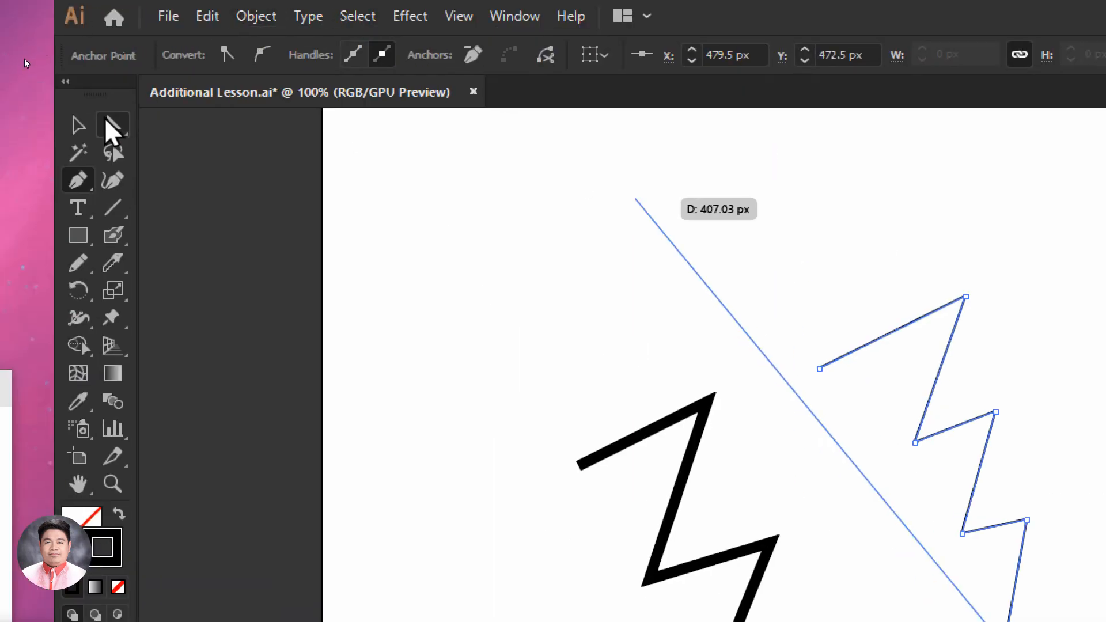
Try stroke weights of 10 pt and 7 pt on the newly drawn zigzag, and delete the path
left_click(79, 122)
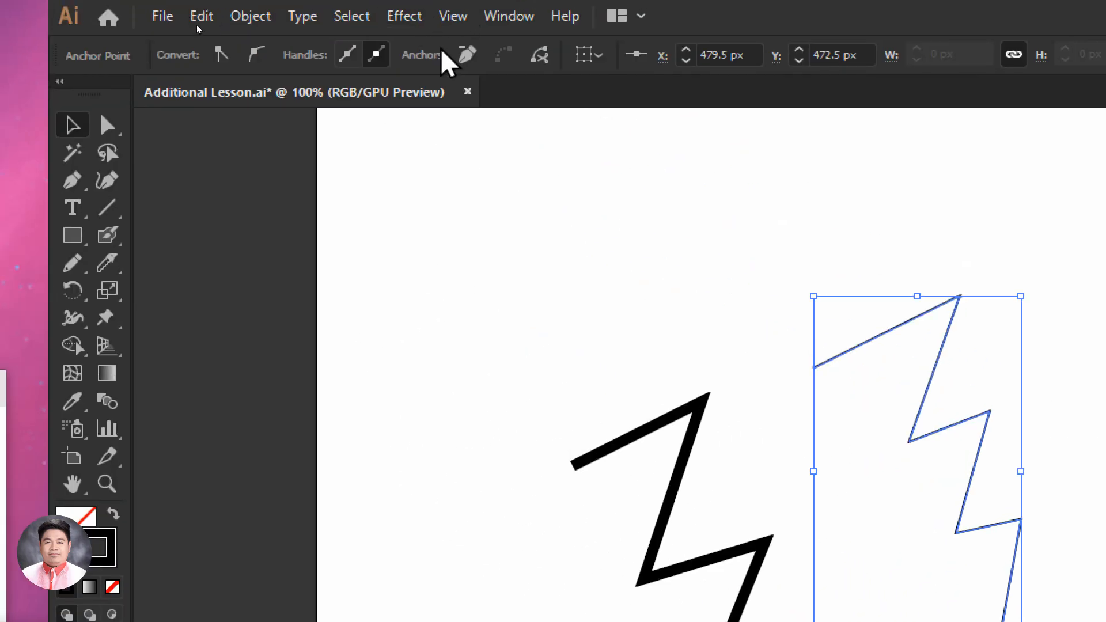
left_click(778, 267)
left_click(944, 363)
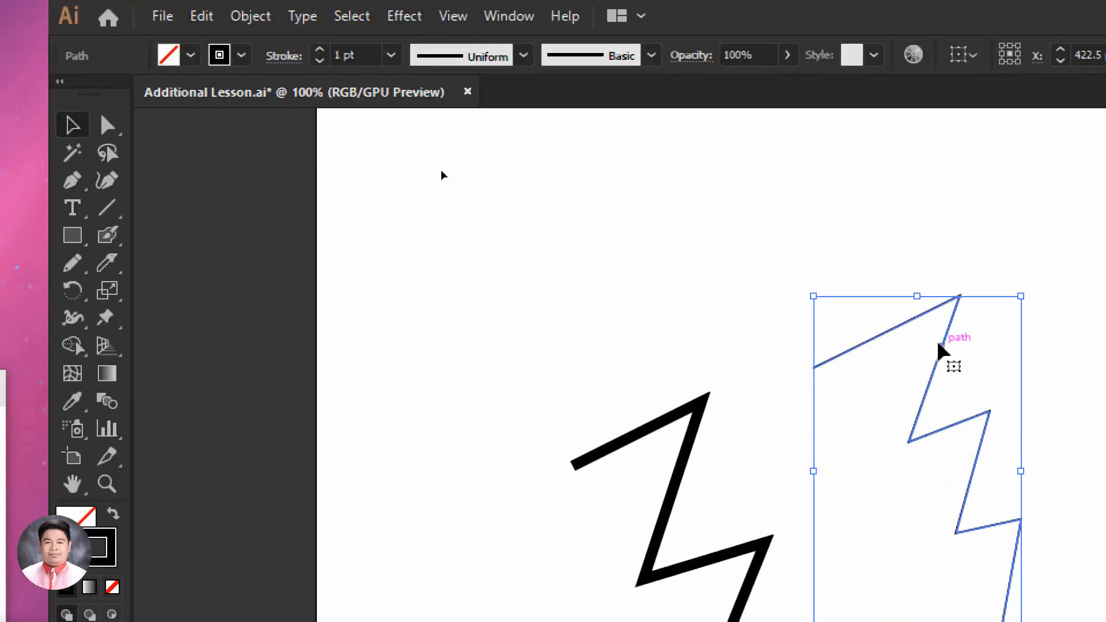
left_click(391, 54)
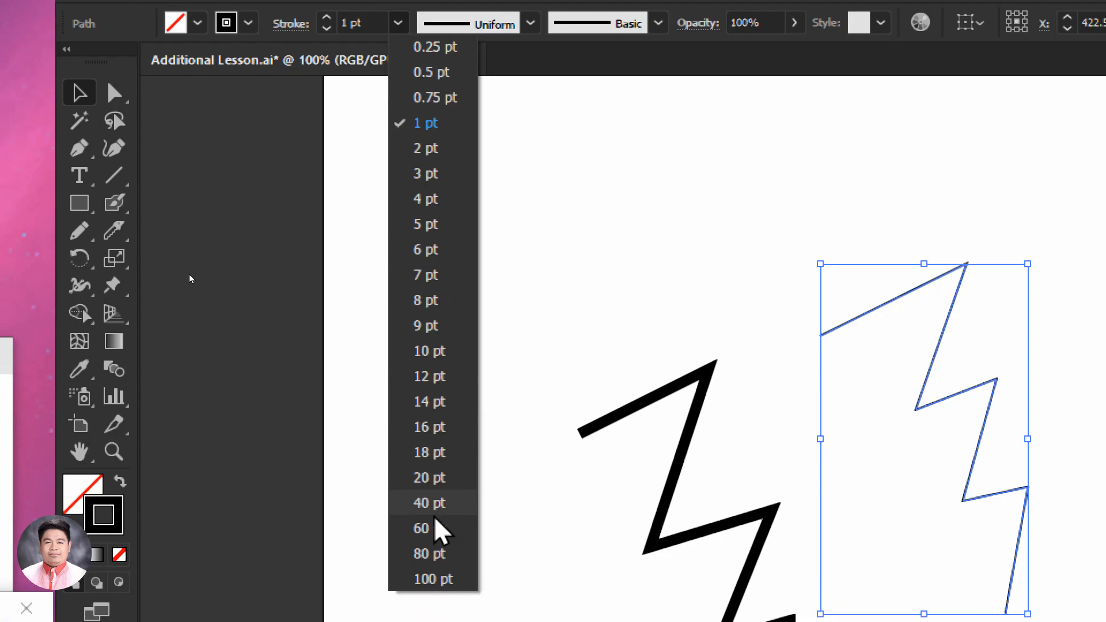
left_click(431, 352)
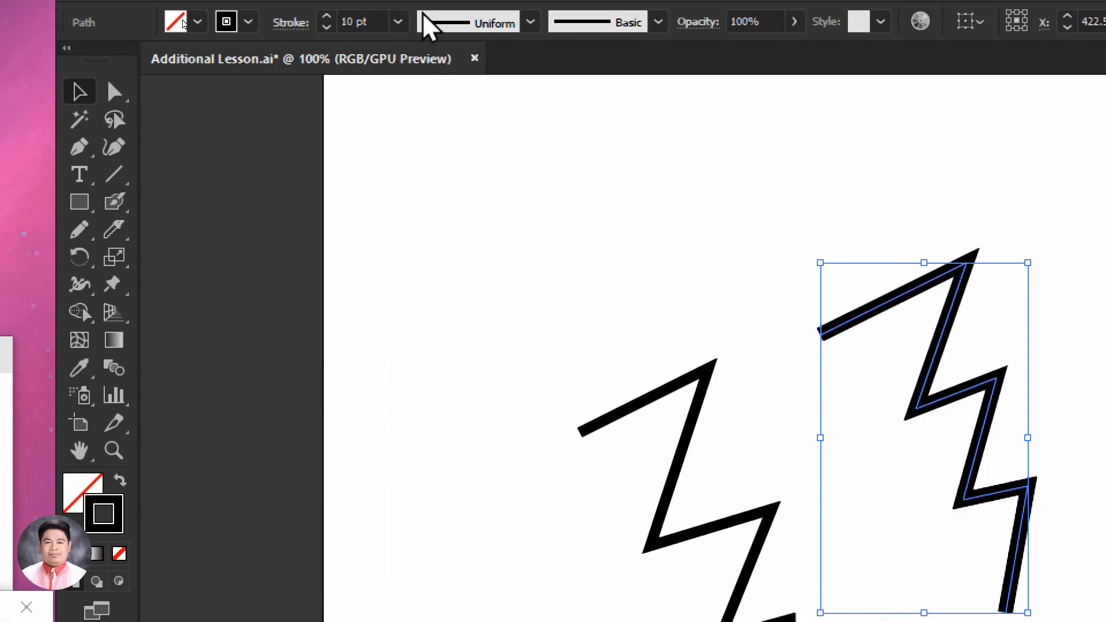
left_click(398, 22)
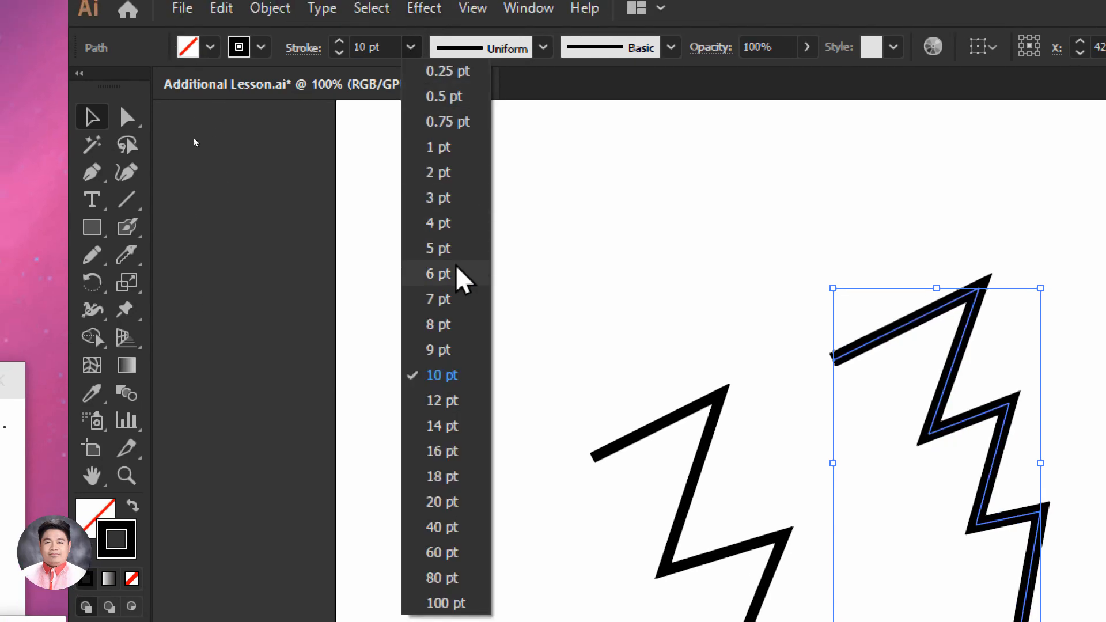
left_click(433, 301)
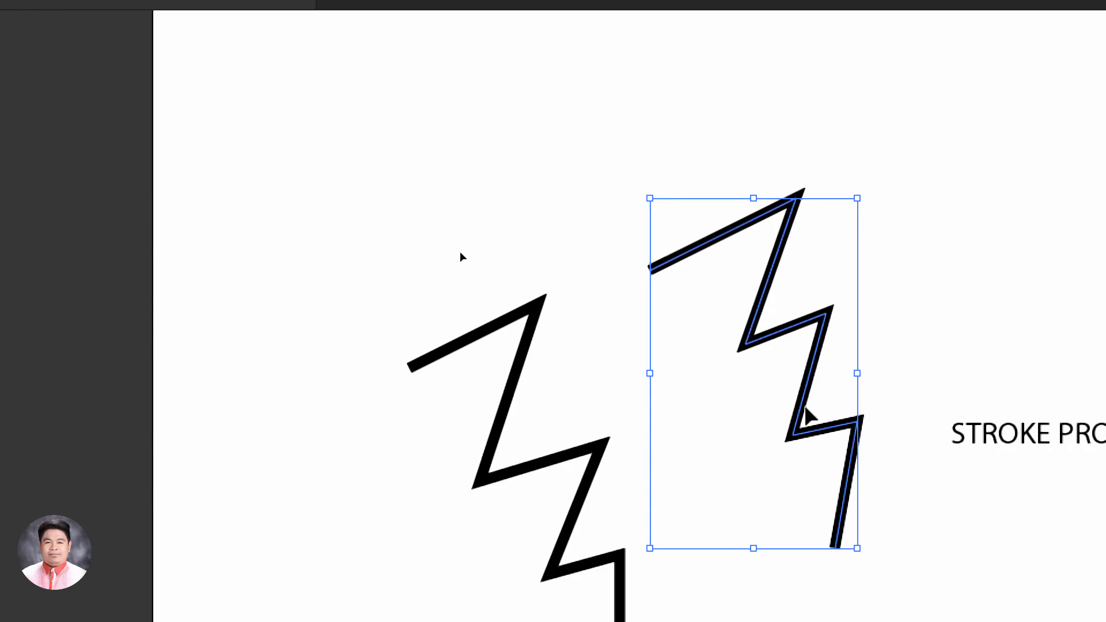
key("Delete")
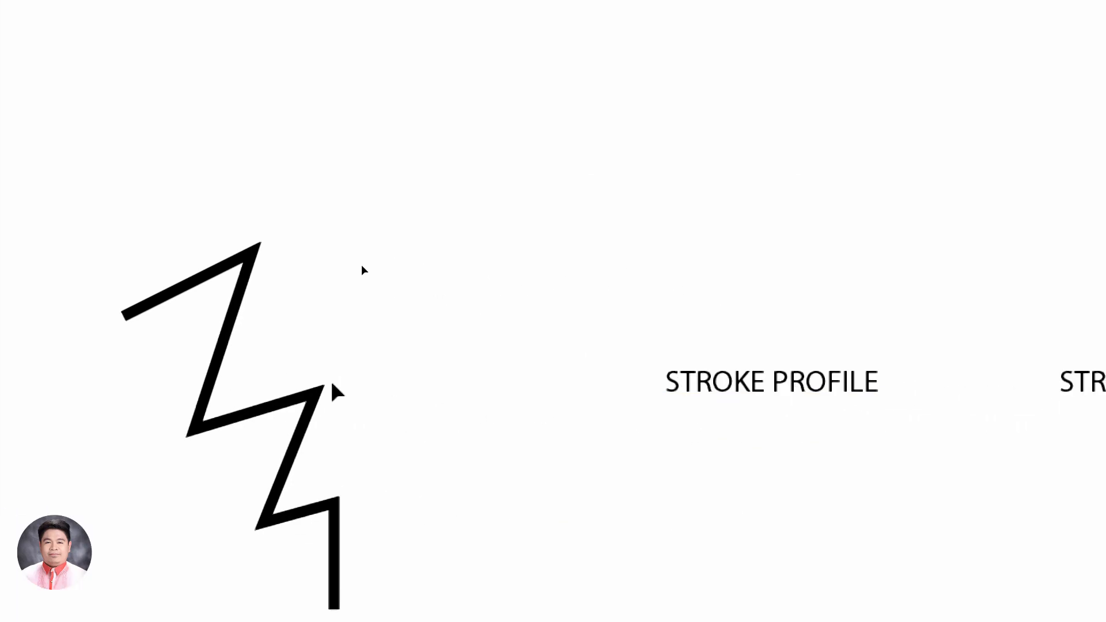
Duplicate the original zigzag and position the copy above the STROKE PROFILE label
left_click(254, 424)
left_click_drag(257, 420, 582, 169)
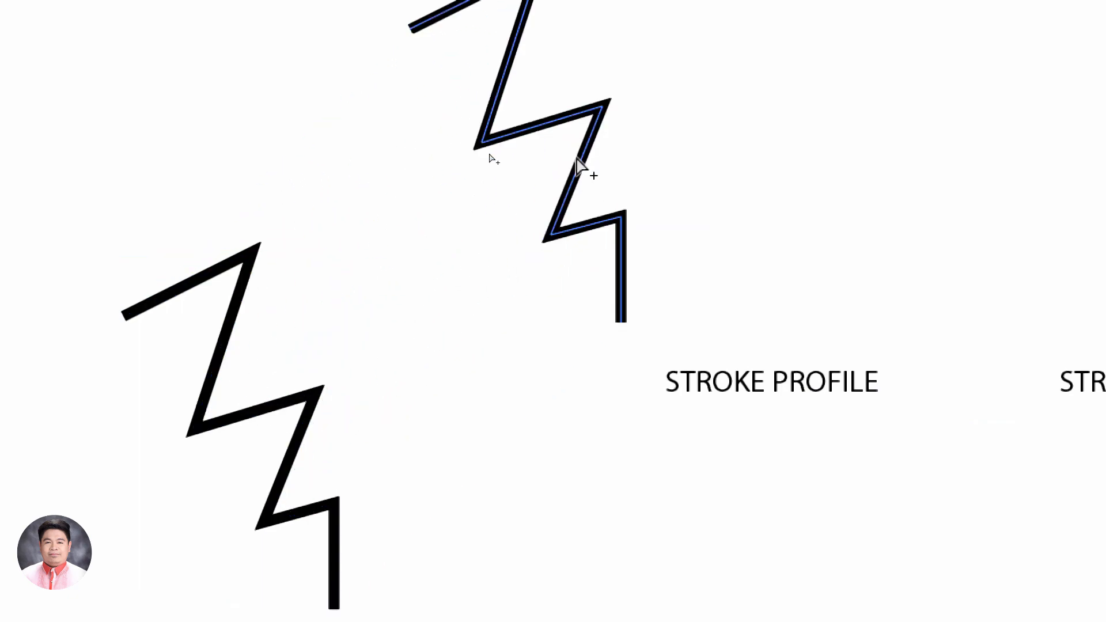
left_click_drag(594, 119, 644, 120)
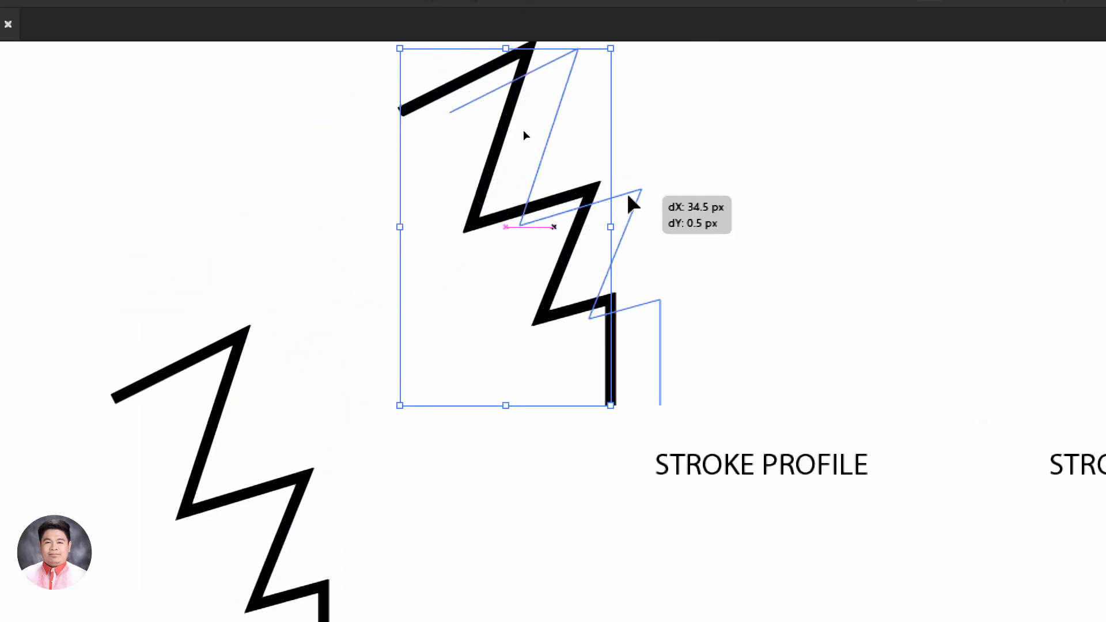
left_click_drag(628, 195, 747, 190)
key("space")
mouse_move(499, 203)
left_mouse_down()
mouse_move(407, 338)
mouse_move(269, 297)
mouse_move(44, 270)
left_mouse_up()
key("space")
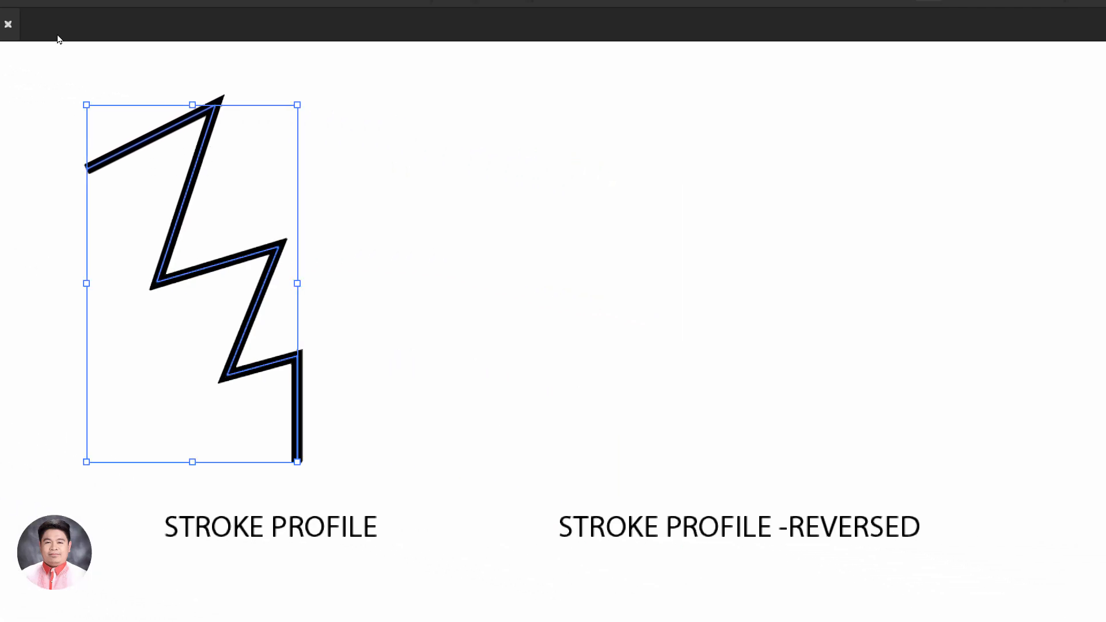
key("space")
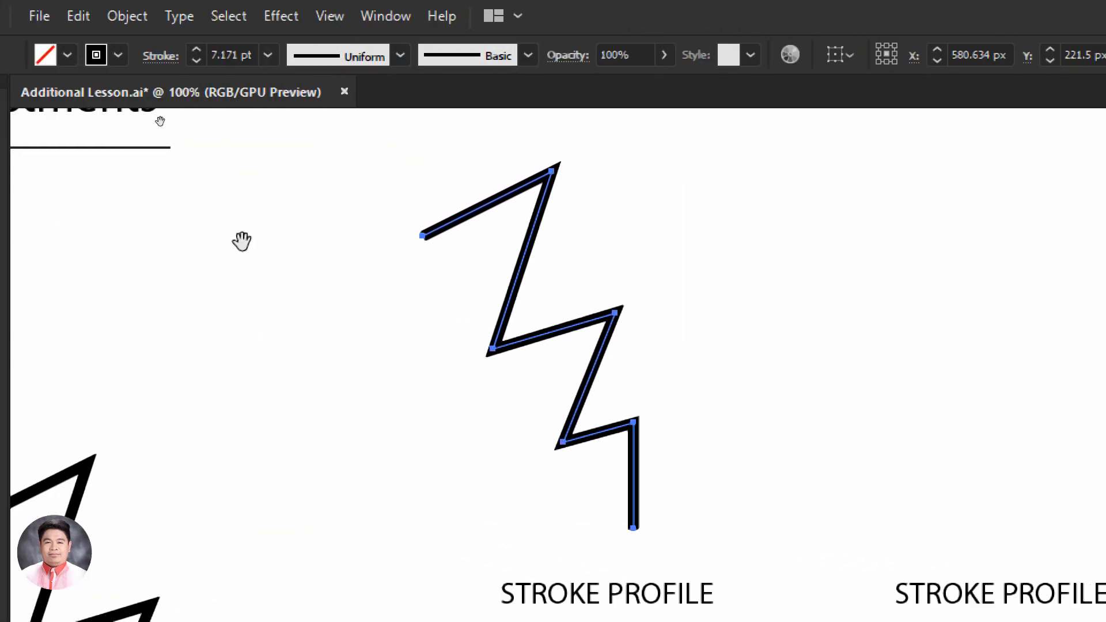
left_click_drag(321, 262, 259, 269)
left_click_drag(507, 335, 530, 337)
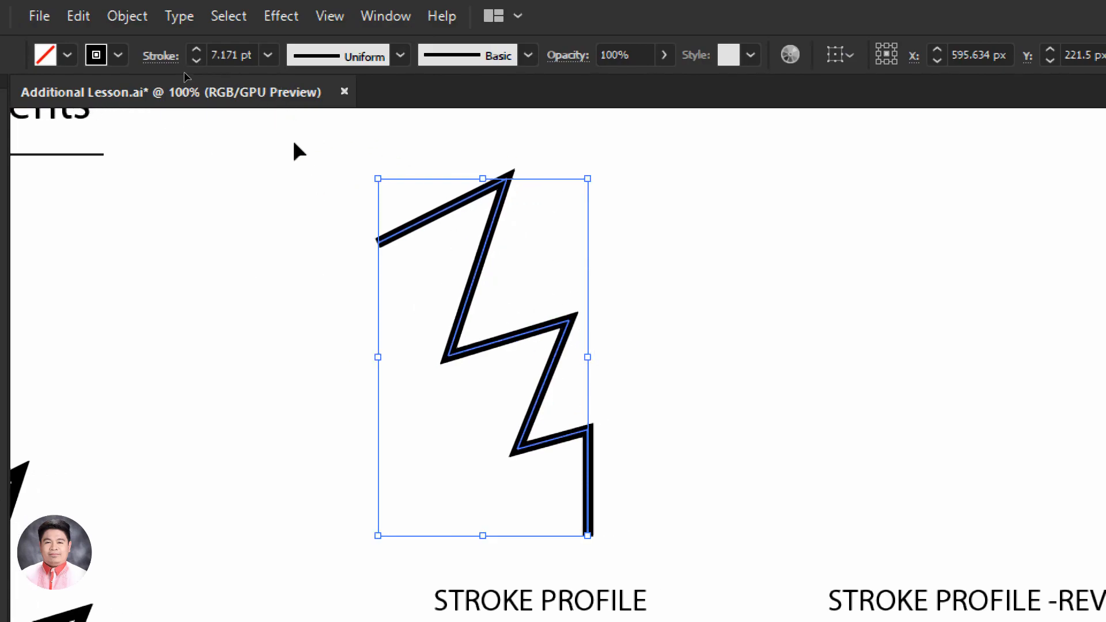
Try the elliptical width profile tapered at both ends on the copied zigzag and compare it with the original
left_click(398, 51)
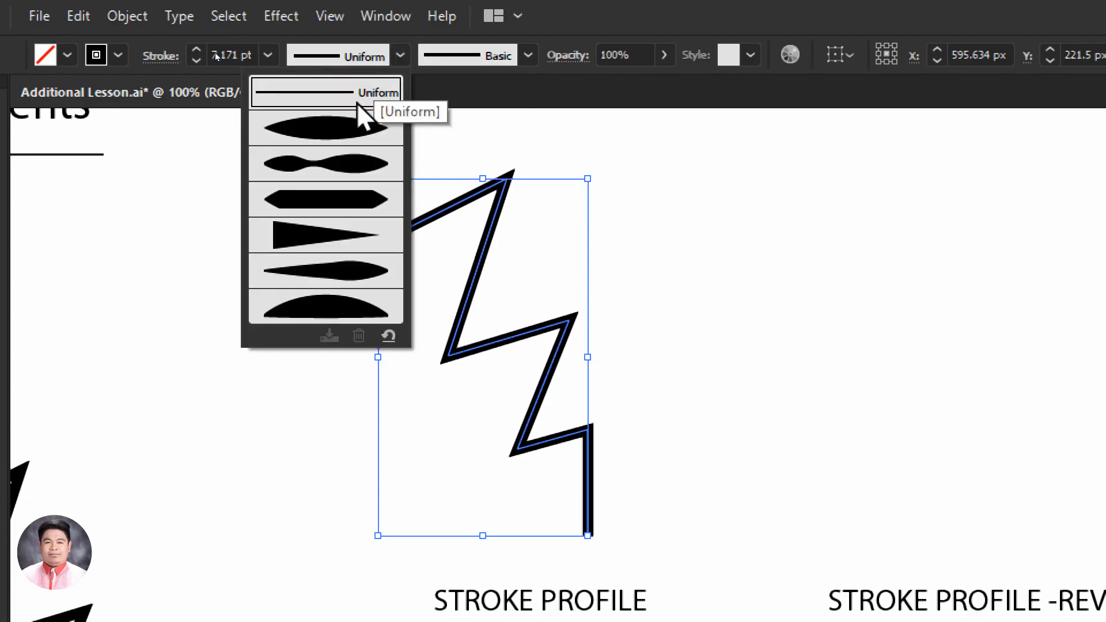
left_click(316, 133)
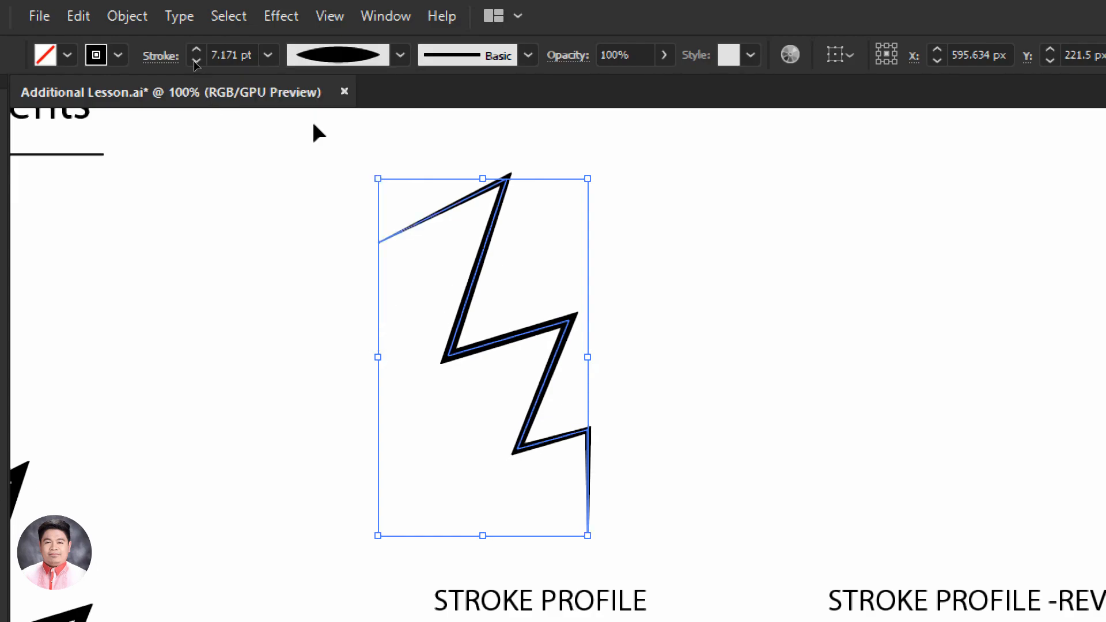
left_click(302, 271)
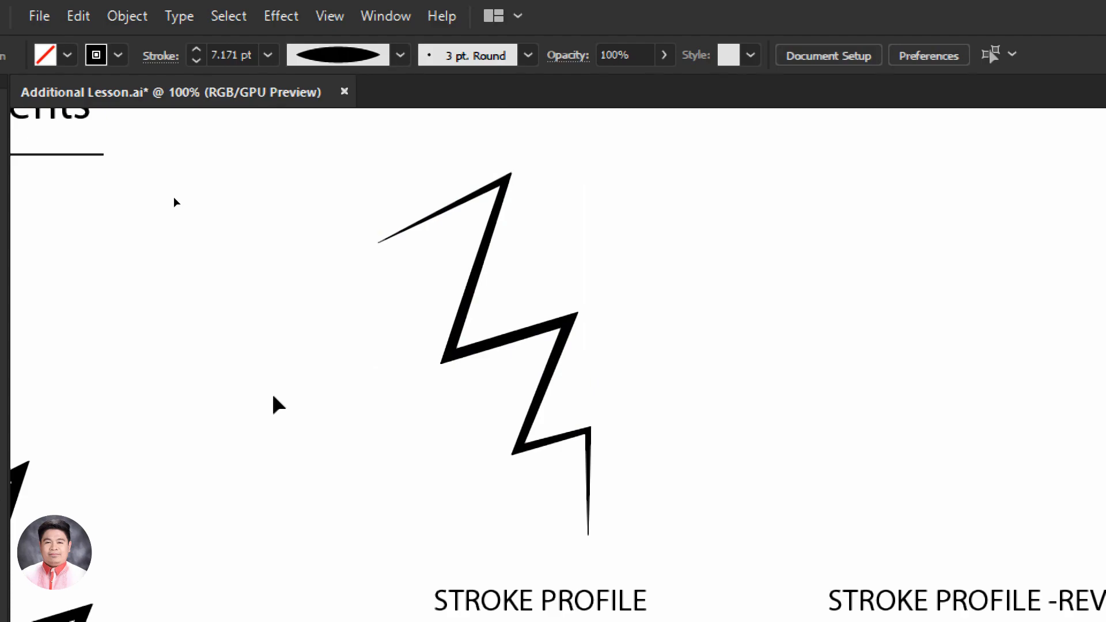
key("space")
left_click_drag(177, 572, 240, 525)
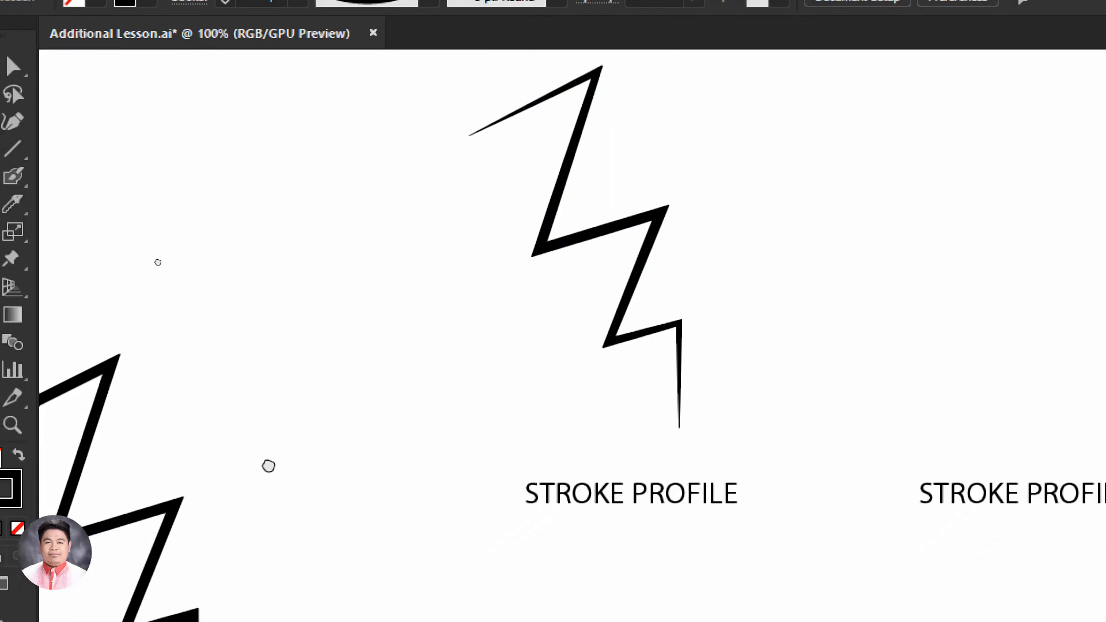
left_click_drag(268, 466, 390, 265)
key("space")
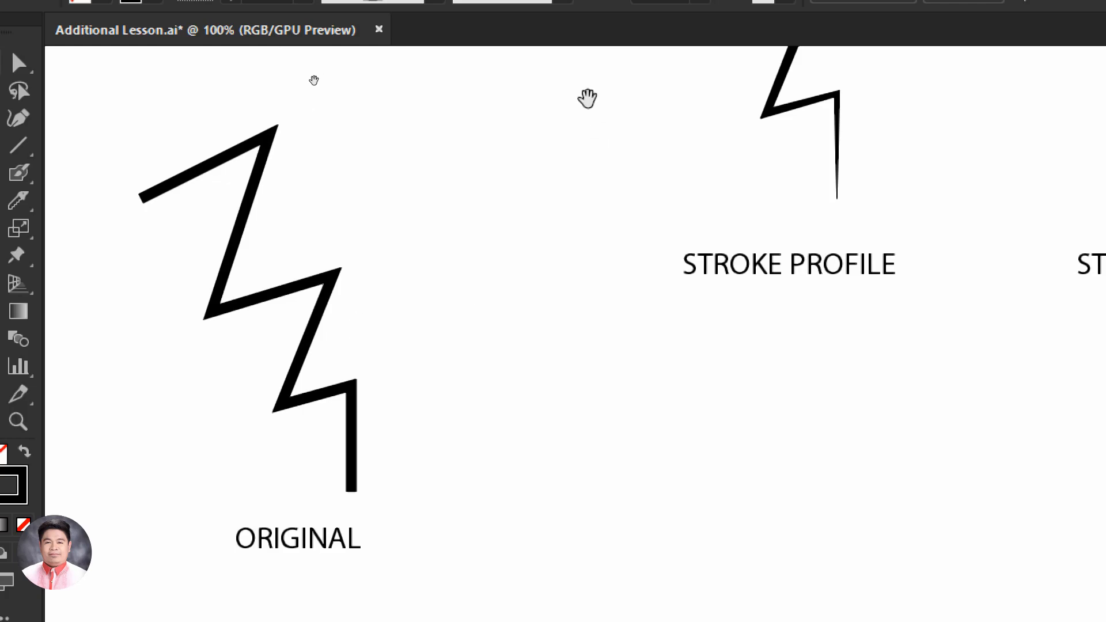
mouse_move(588, 99)
left_mouse_down()
mouse_move(370, 407)
mouse_move(358, 403)
mouse_move(366, 397)
left_mouse_up()
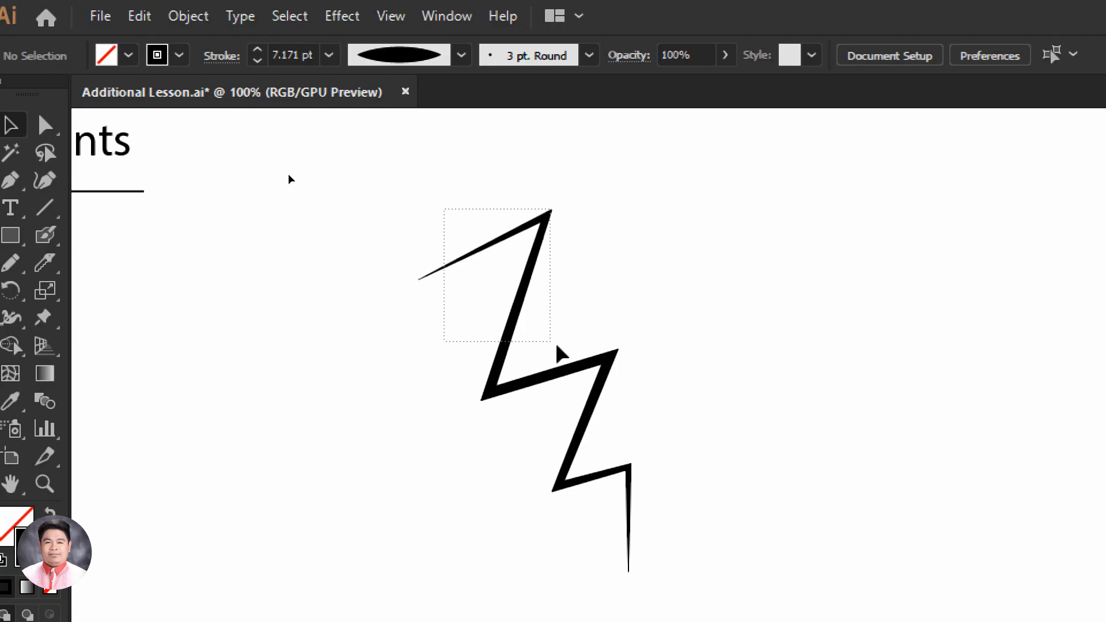
Apply the triangular width profile, thick at the start and tapering to a point, to the zigzag above STROKE PROFILE
left_click_drag(558, 347, 710, 499)
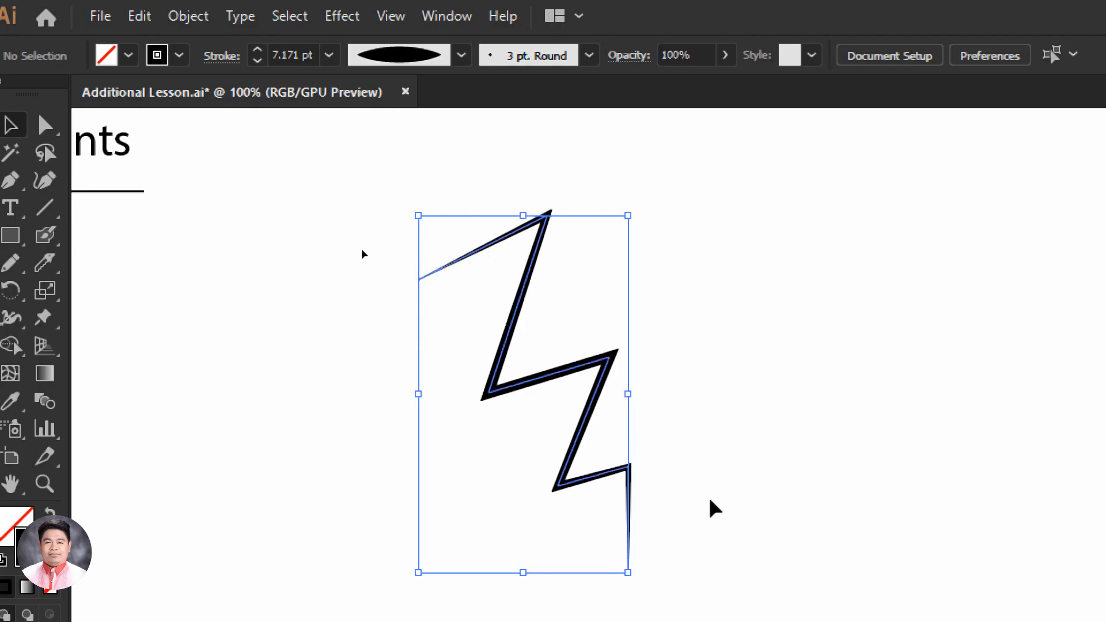
left_click(461, 56)
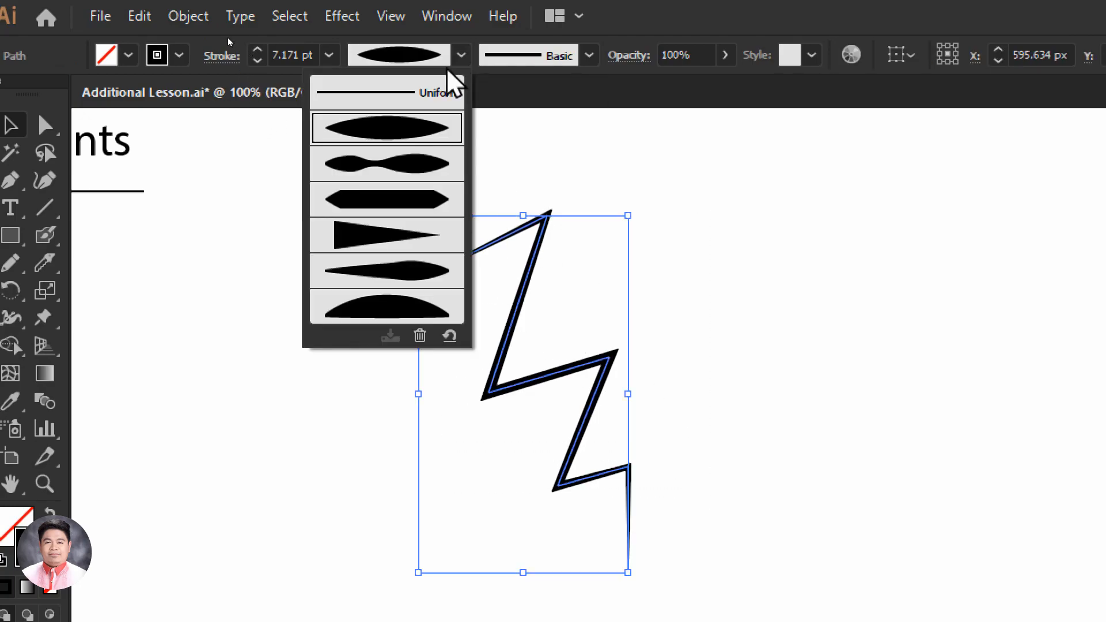
left_click(383, 246)
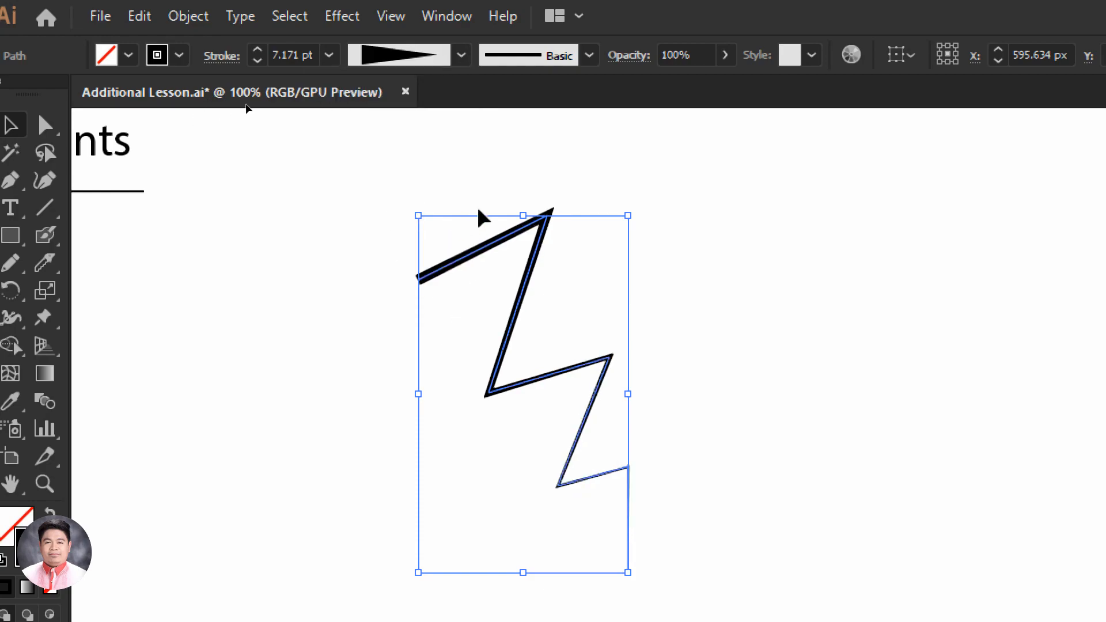
left_click(462, 55)
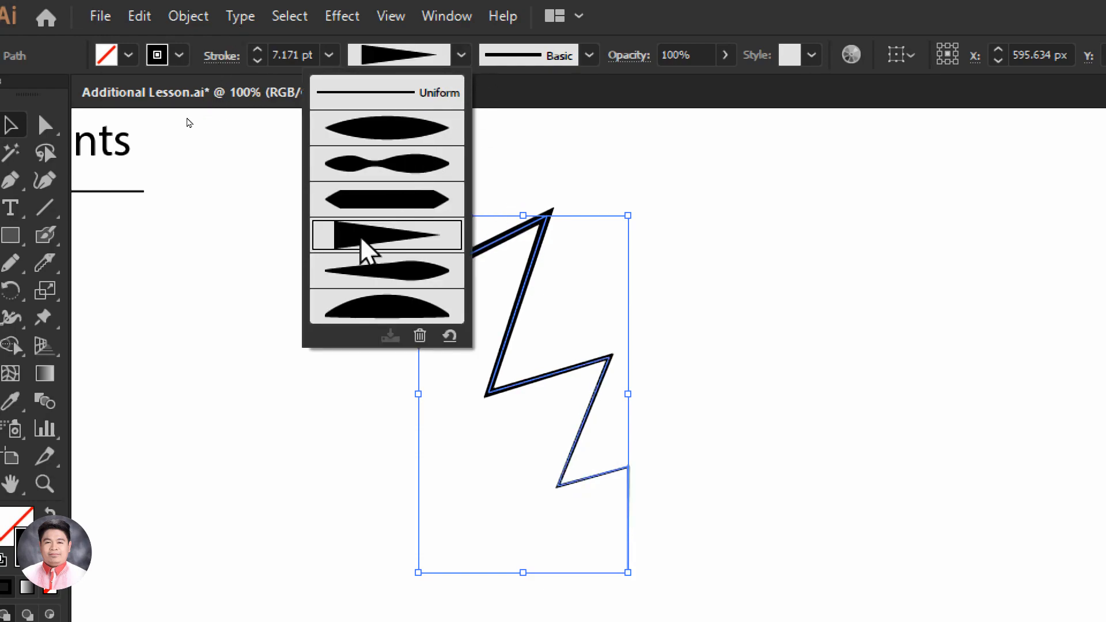
left_click(234, 252)
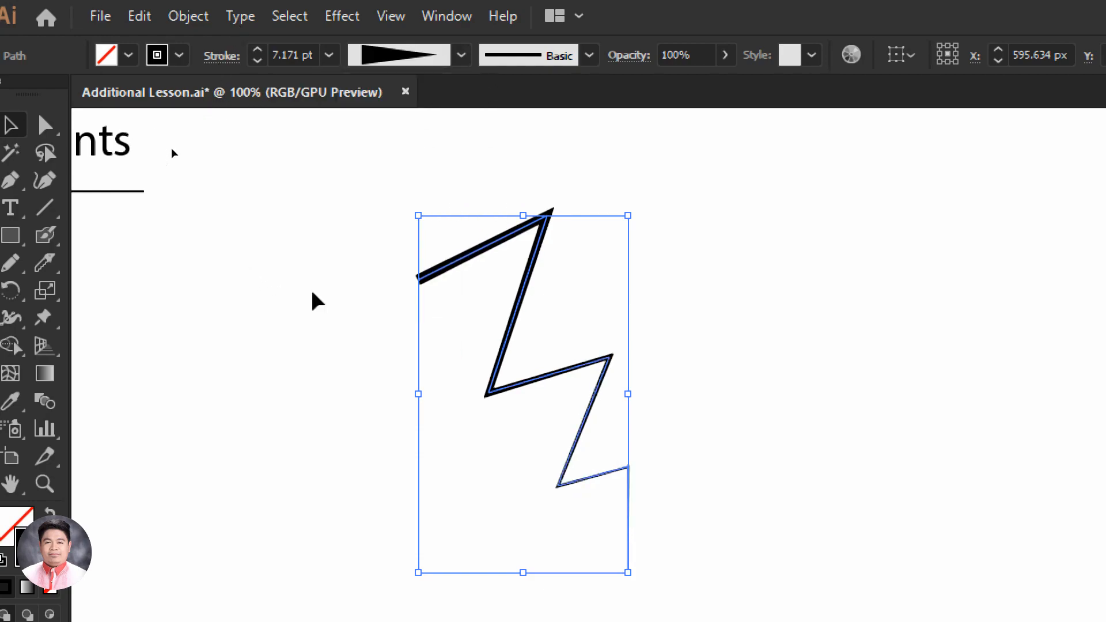
left_click(666, 355)
Duplicate the tapered zigzag horizontally and place the copy above the STROKE PROFILE -REVERSED label
scroll(637, 304, "right", 5)
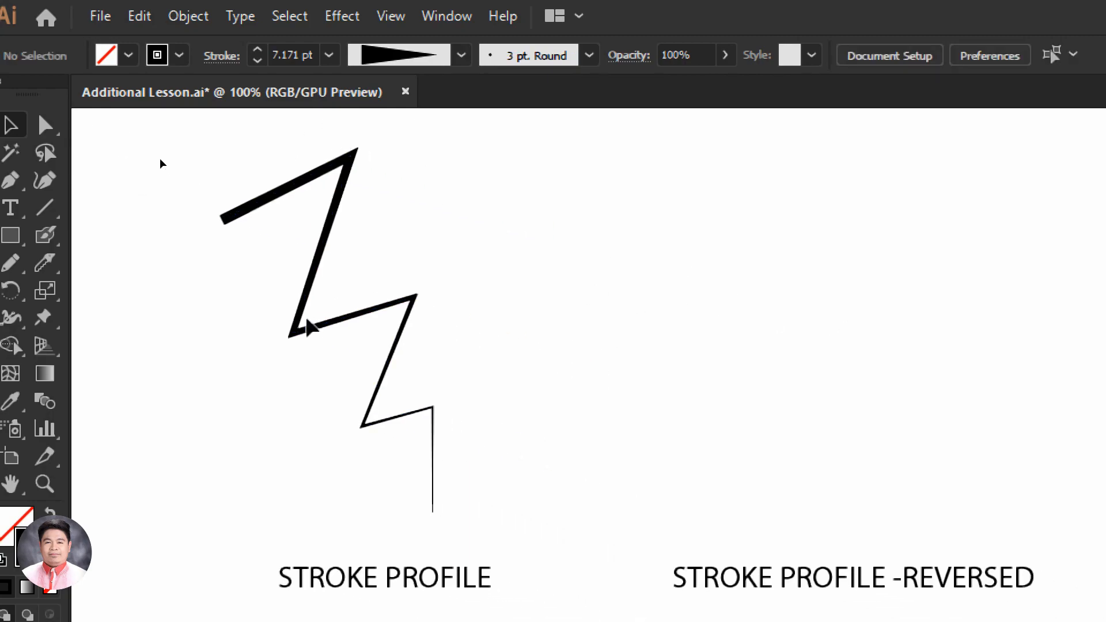
mouse_move(307, 321)
left_mouse_down()
mouse_move(783, 321)
mouse_move(758, 327)
left_mouse_up()
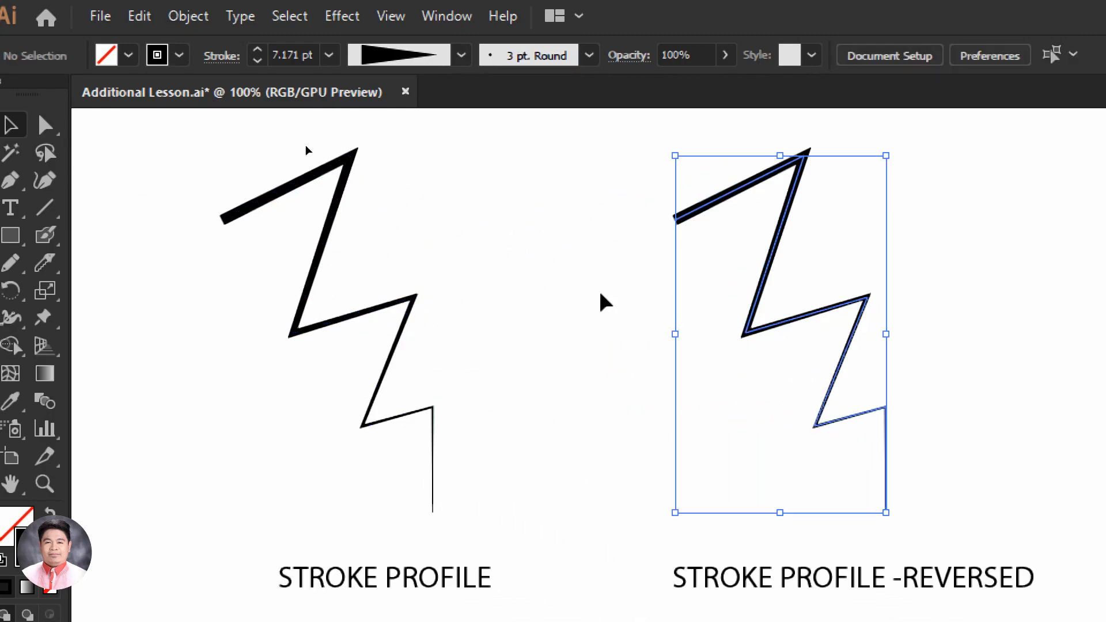
left_click(603, 302)
left_click_drag(588, 279, 528, 310)
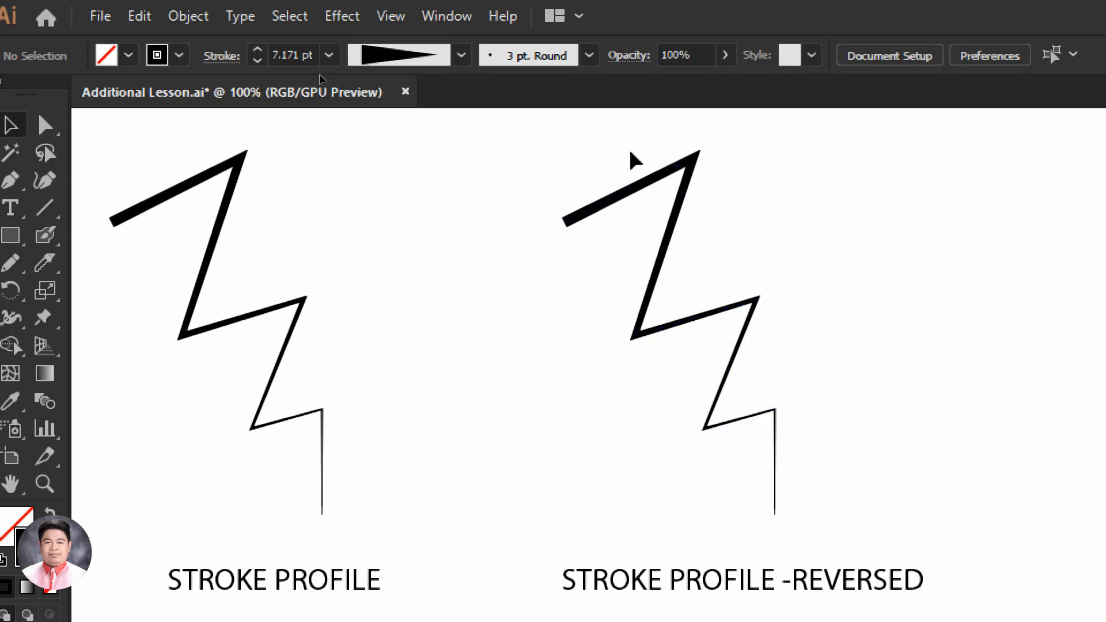
Reverse the path direction of the tapered zigzag above the STROKE PROFILE -REVERSED label
left_click_drag(571, 160, 845, 473)
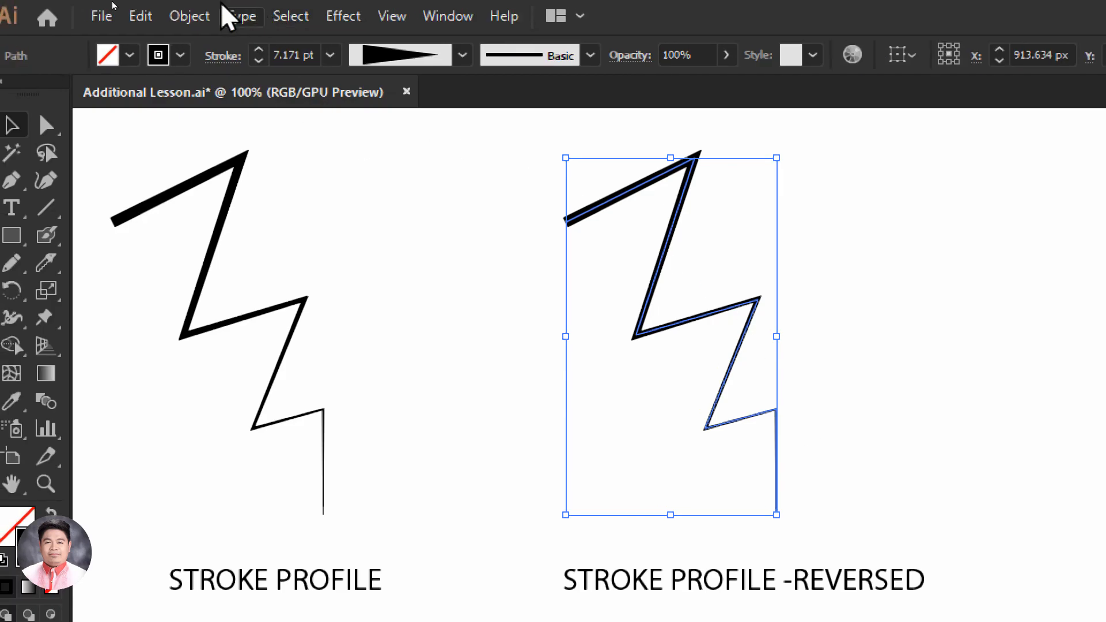
left_click(180, 15)
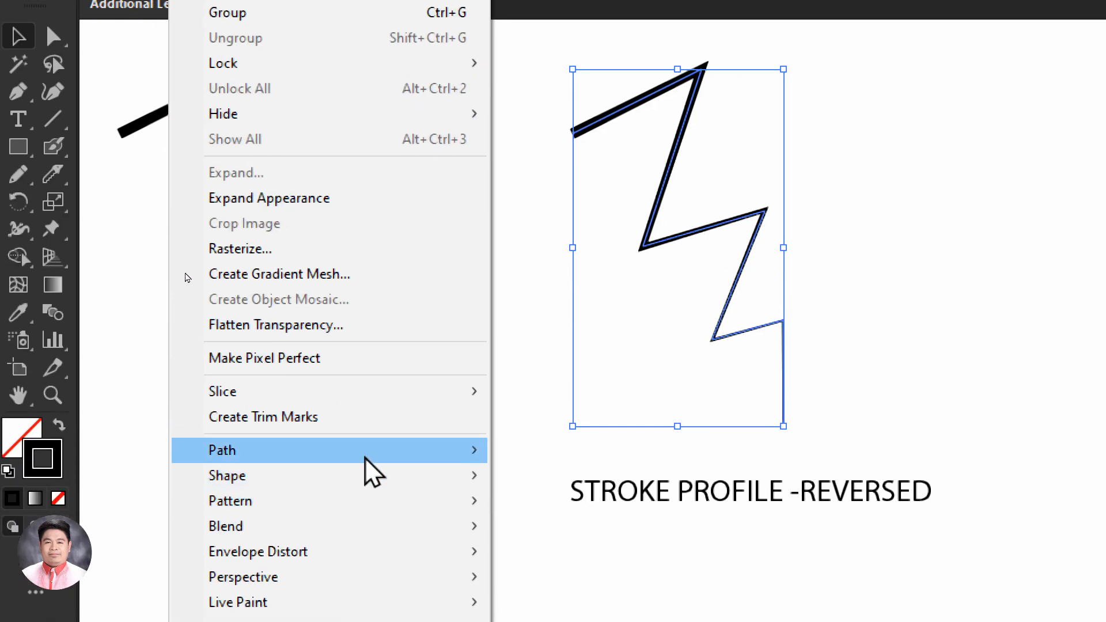
mouse_move(367, 461)
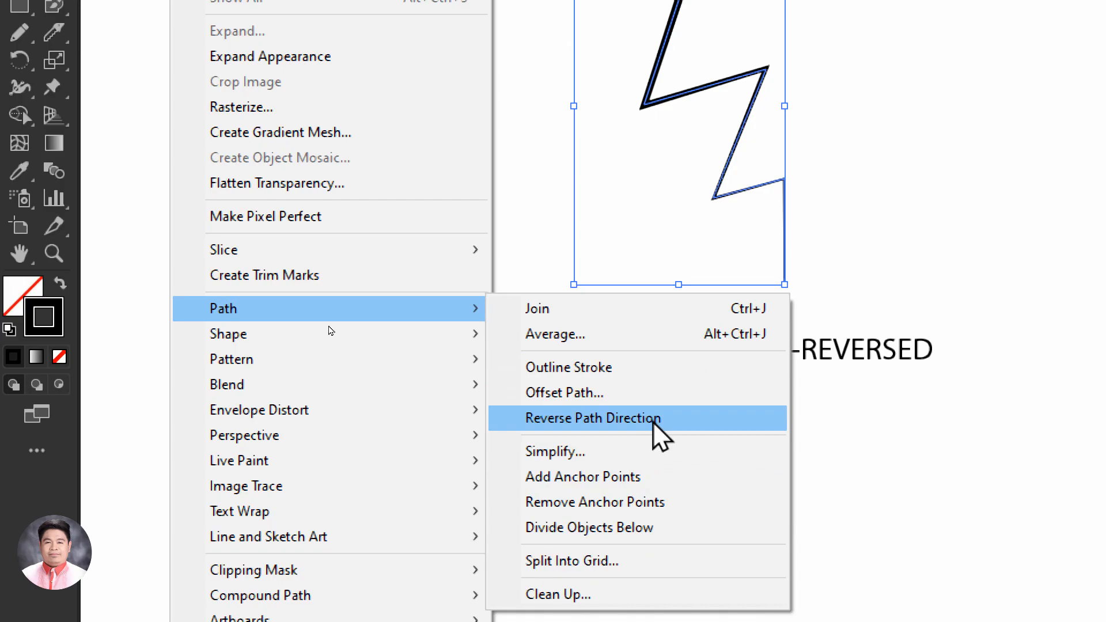
left_click(654, 421)
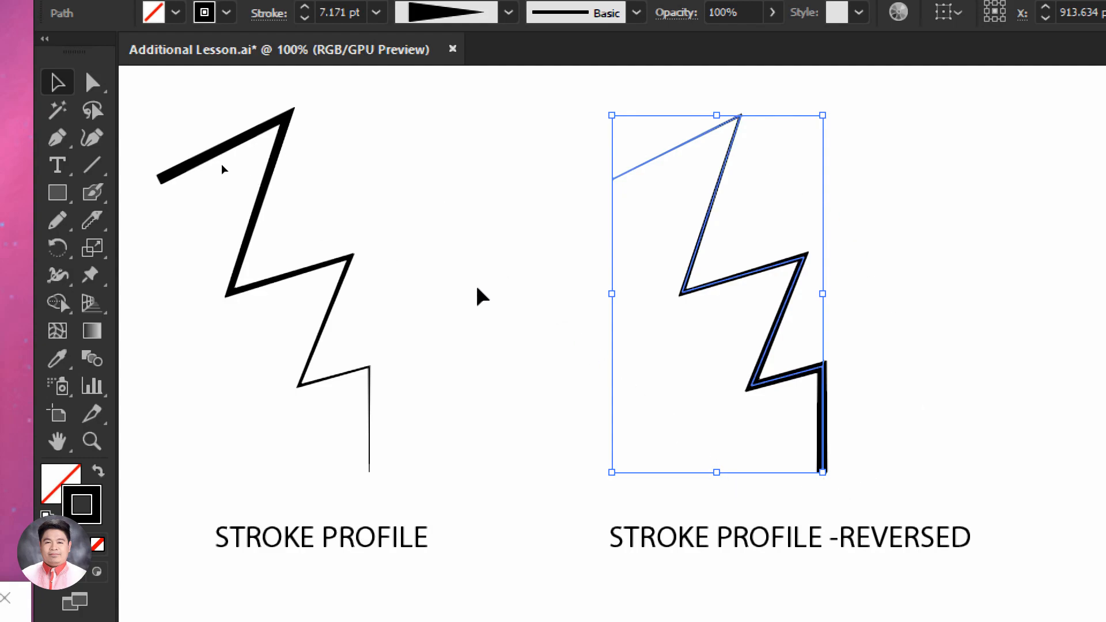
left_click(526, 205)
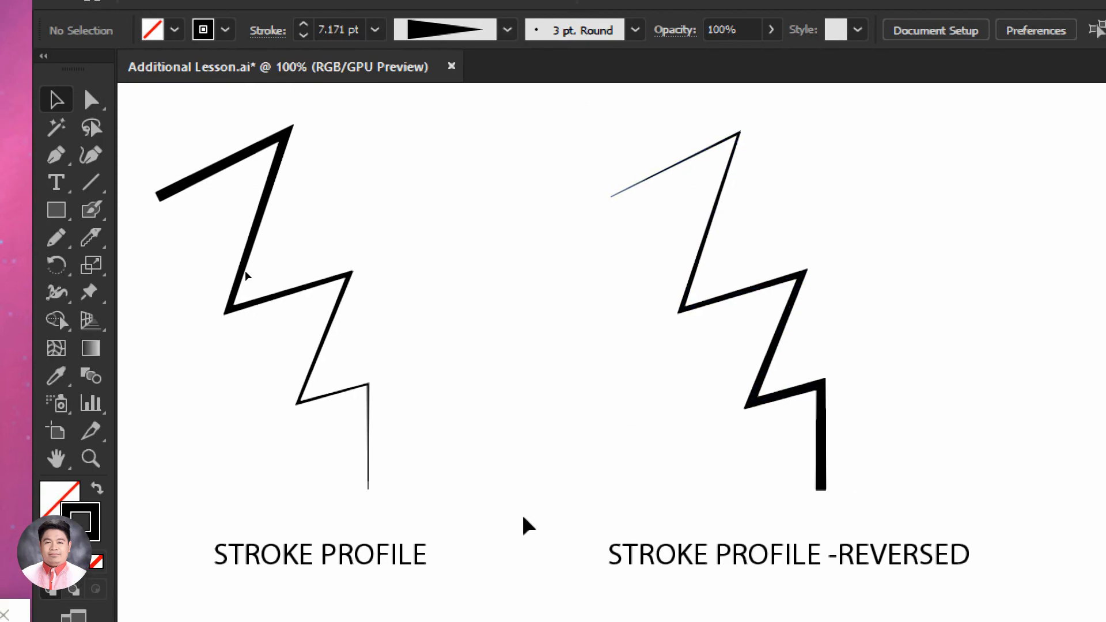
Duplicate the uniform-width zigzag above ORIGINAL and place the copy above the WIDTH TOOL label
key("space")
left_click_drag(560, 607, 532, 227)
left_click_drag(507, 144, 554, 331)
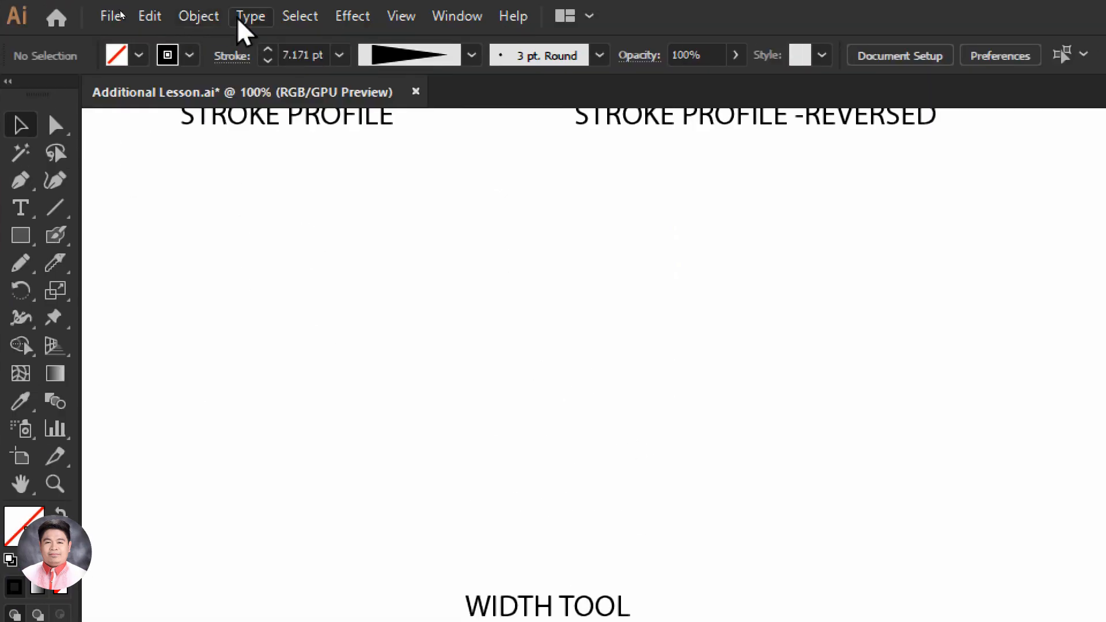
key("space")
left_click_drag(241, 201, 636, 139)
left_click_drag(613, 222, 749, 335)
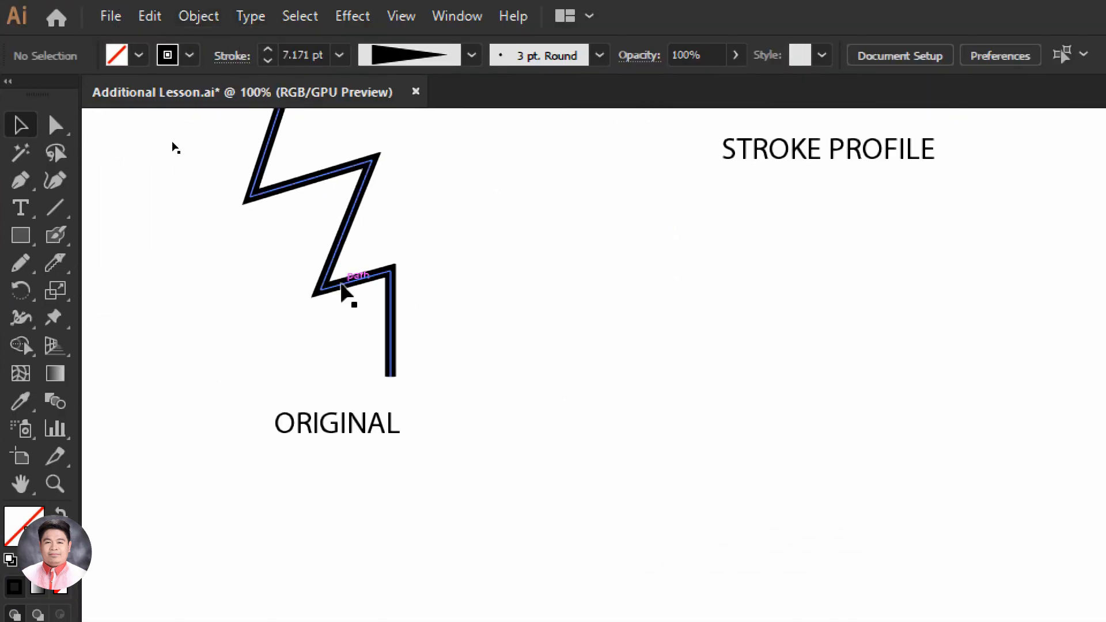
left_click_drag(392, 376, 853, 377)
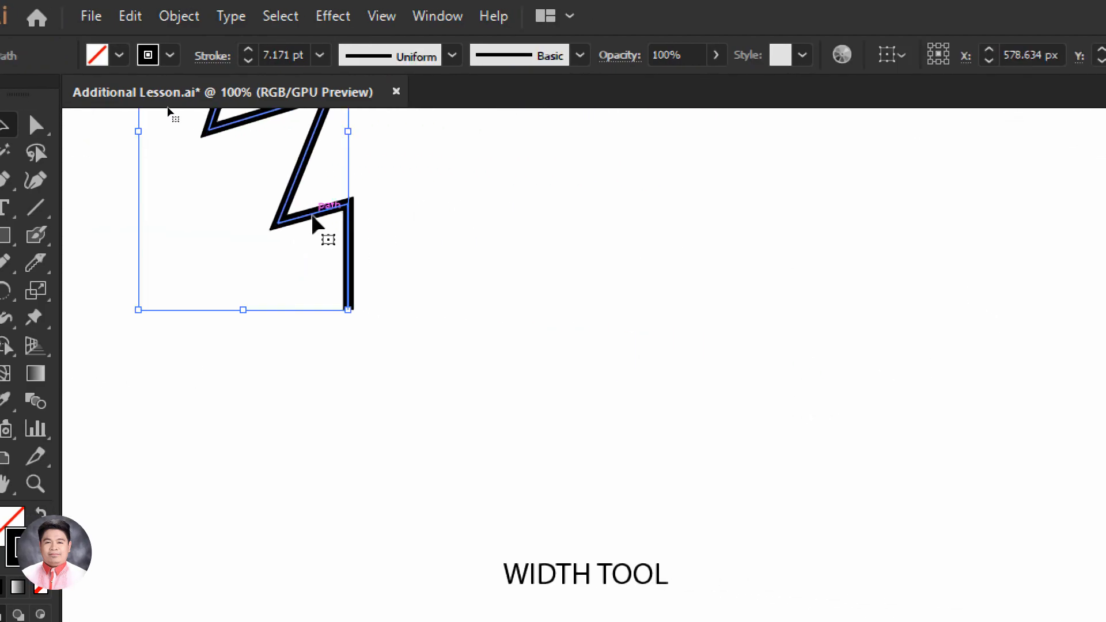
left_click_drag(314, 223, 605, 425)
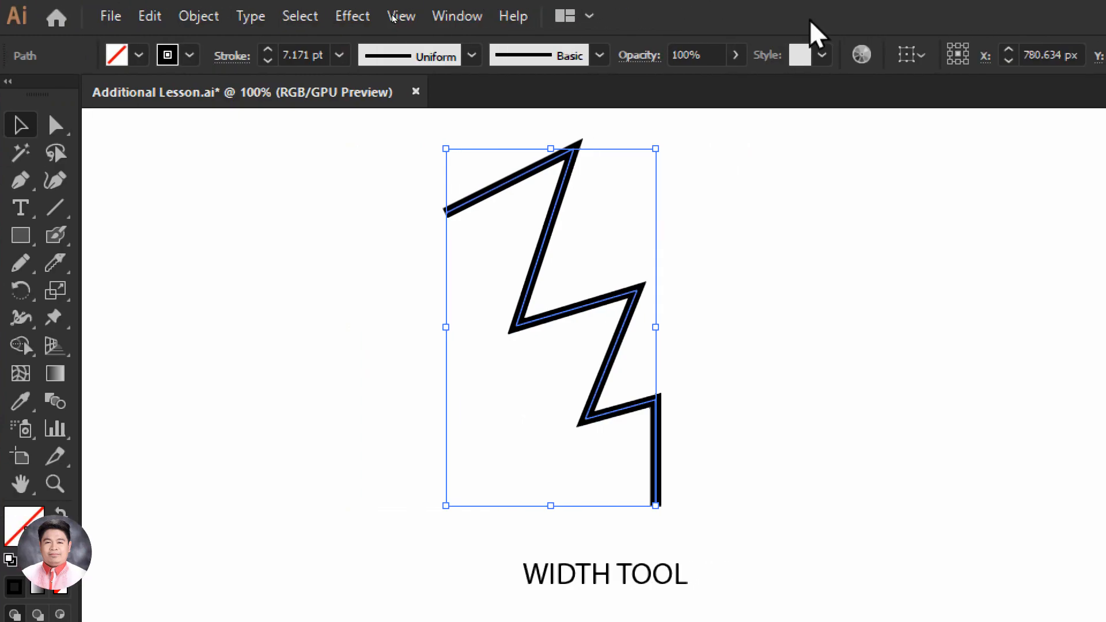
With the Width tool, widen the copied zigzag's first corner to about 12.5 px and taper its starting end to a point
left_click(21, 317)
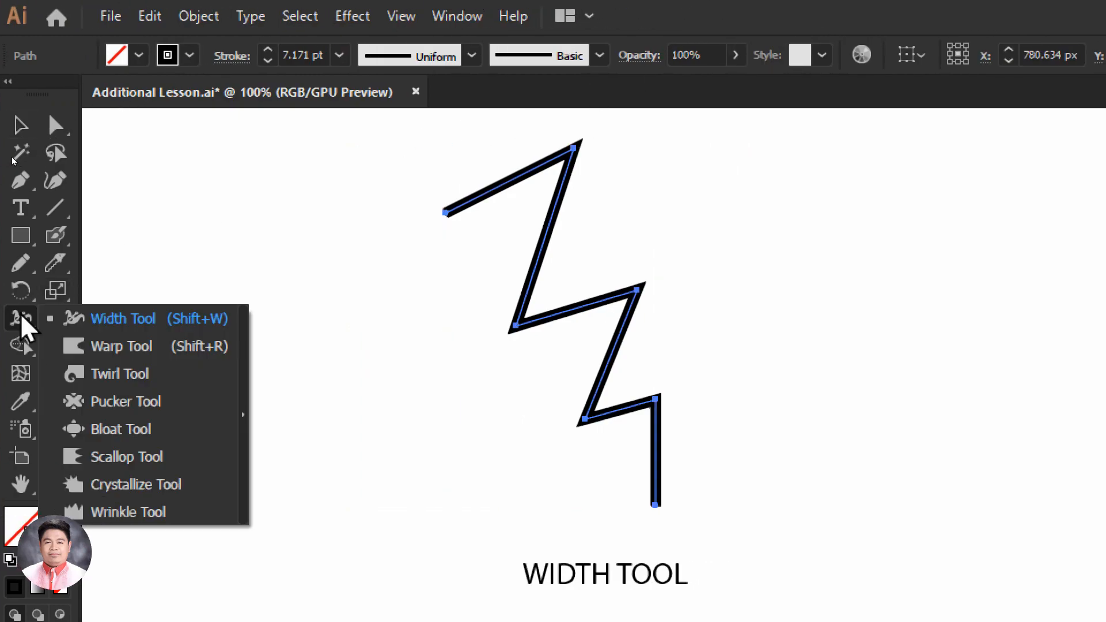
left_click(97, 324)
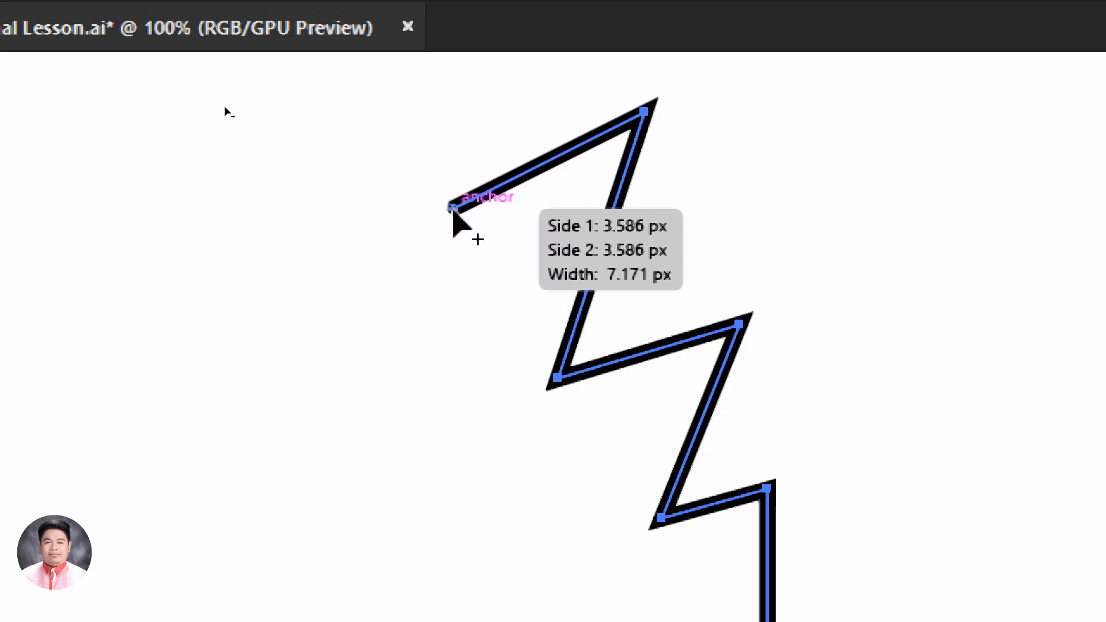
mouse_move(562, 154)
left_mouse_down()
mouse_move(543, 142)
mouse_move(564, 153)
left_mouse_up()
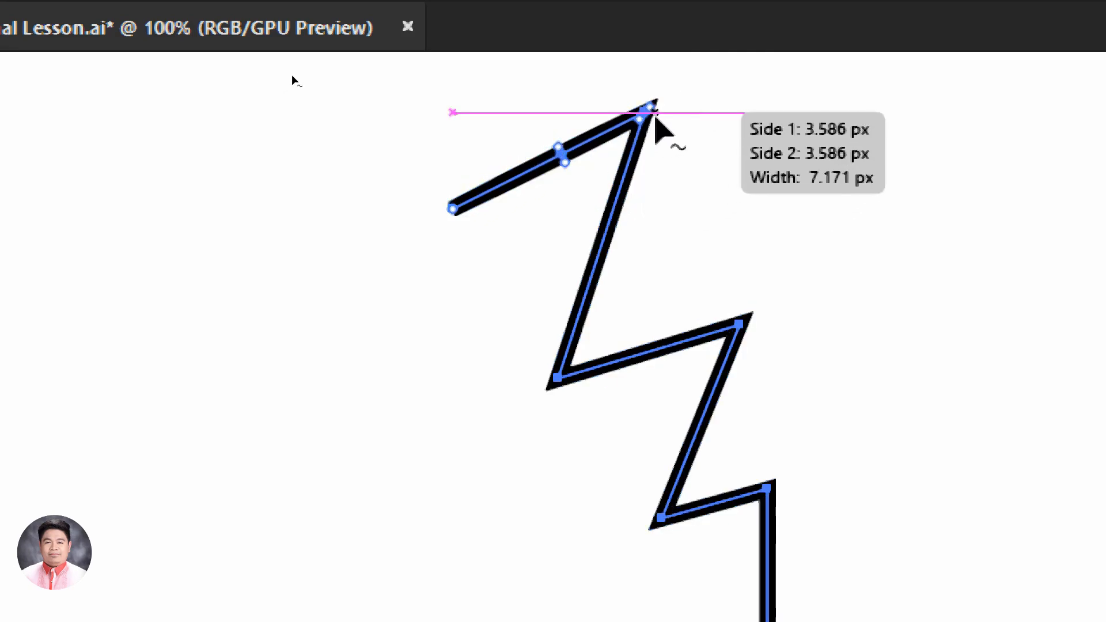
mouse_move(652, 110)
left_mouse_down()
mouse_move(662, 99)
mouse_move(661, 117)
left_mouse_up()
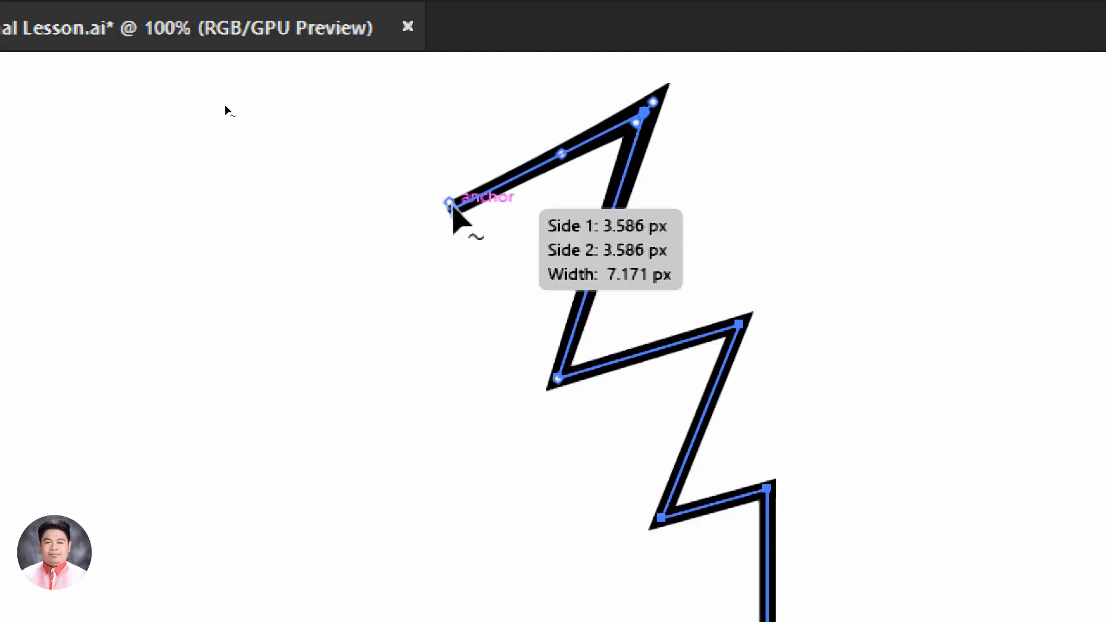
left_click_drag(452, 203, 453, 211)
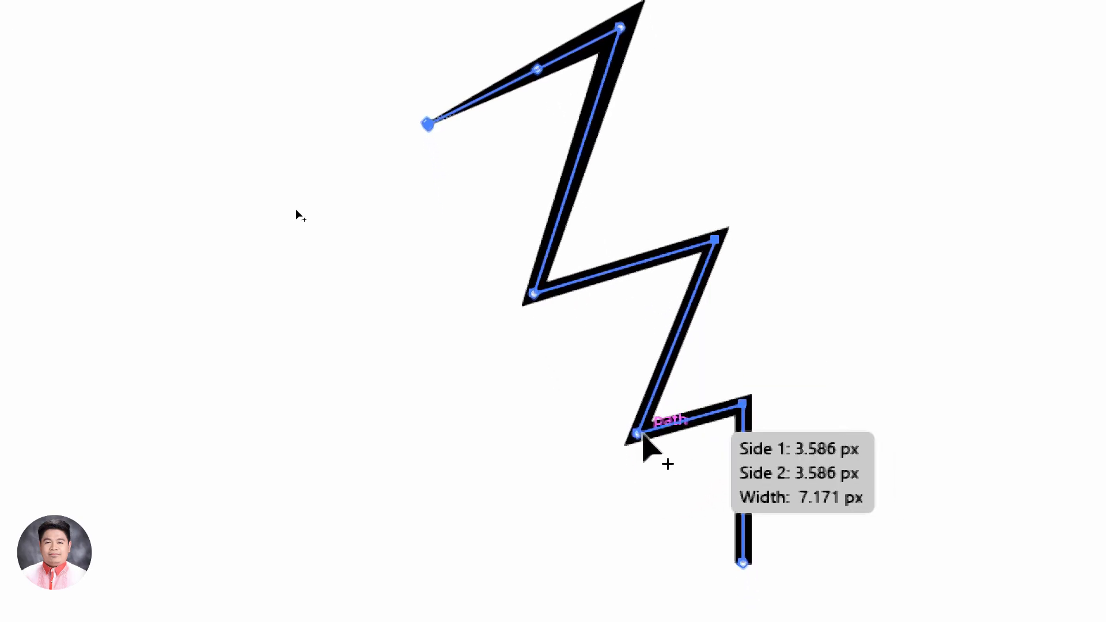
Narrow the fourth corner and the lower end of the WIDTH TOOL zigzag to fine points, finishing with the Selection tool
mouse_move(641, 443)
left_mouse_down()
mouse_move(656, 432)
mouse_move(636, 433)
left_mouse_up()
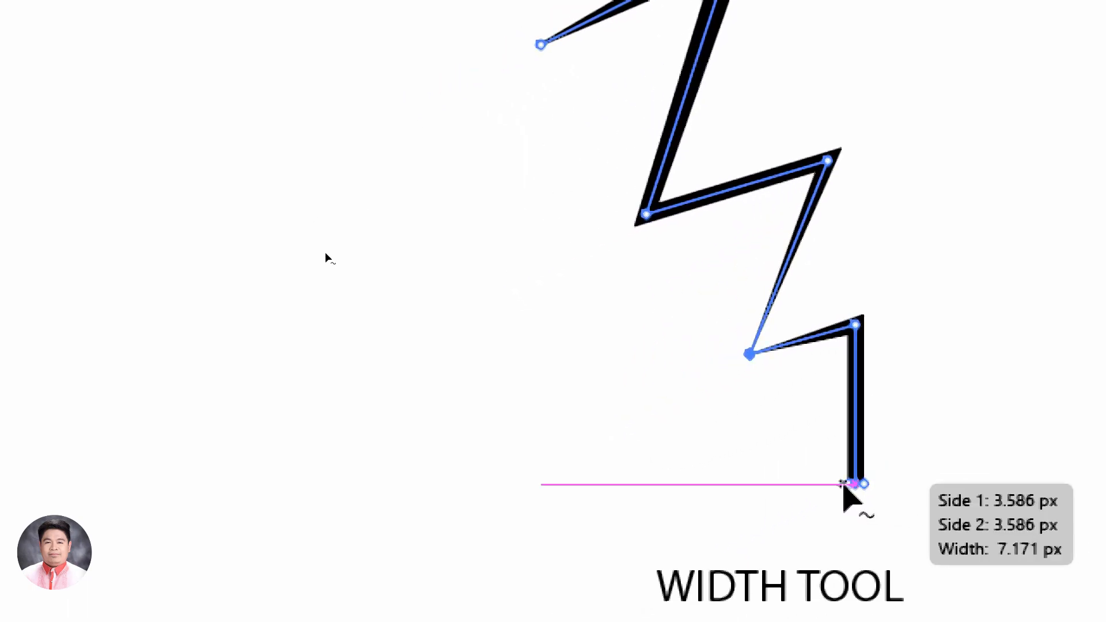
left_click_drag(849, 487, 857, 489)
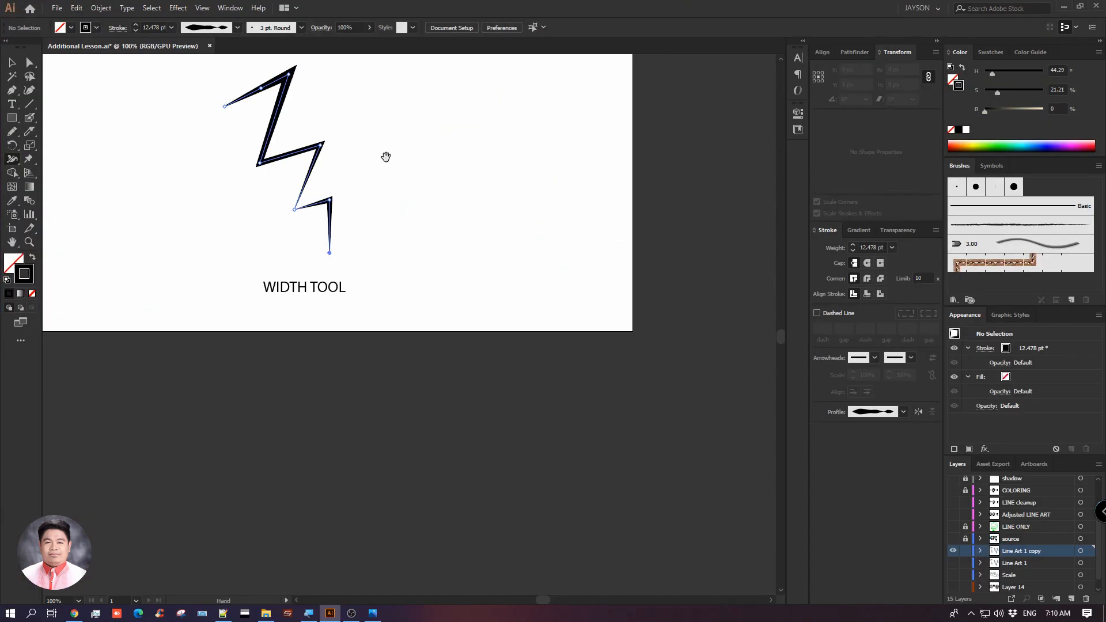
left_click_drag(383, 155, 483, 298)
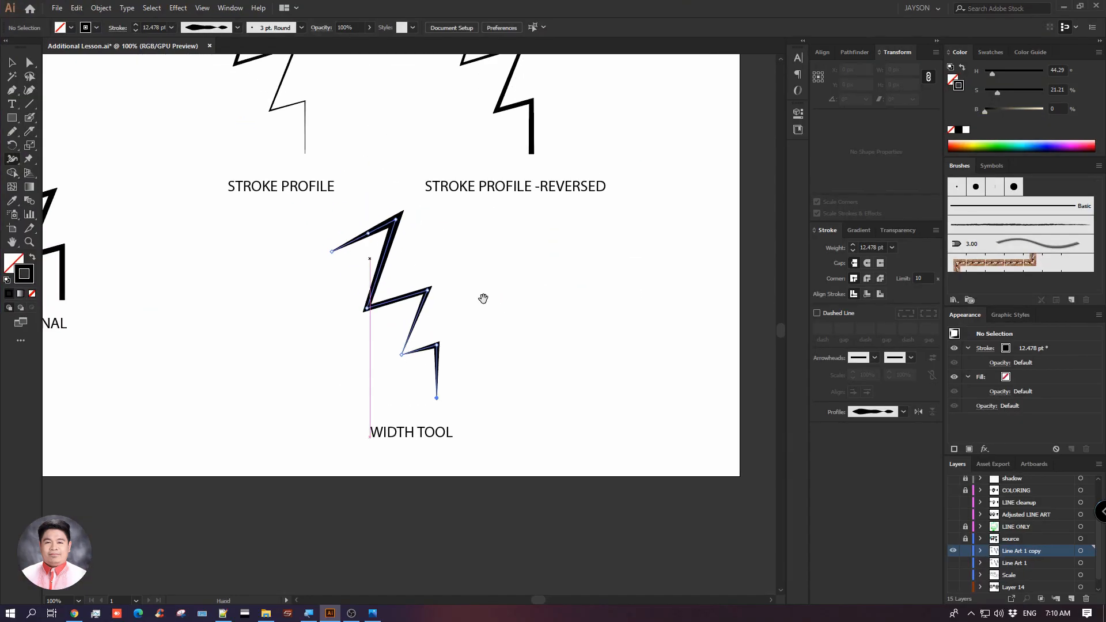
left_click(14, 62)
Compare the original zigzag with the stroke profile, reversed profile and width tool versions
left_click_drag(149, 112, 338, 224)
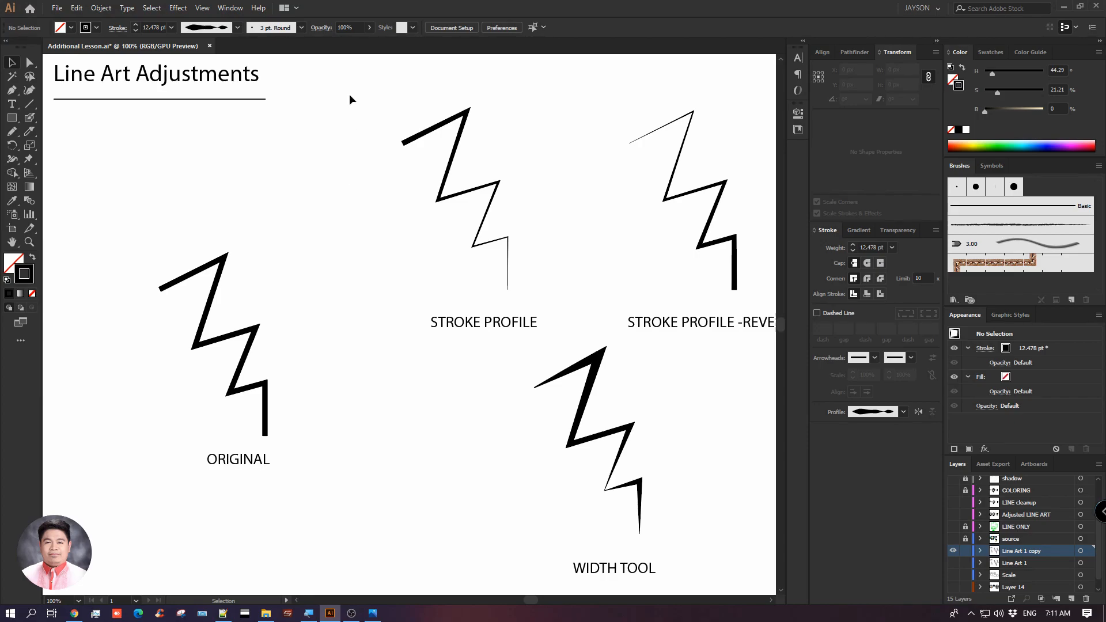
key("space")
left_click_drag(617, 246, 513, 245)
left_click(602, 322)
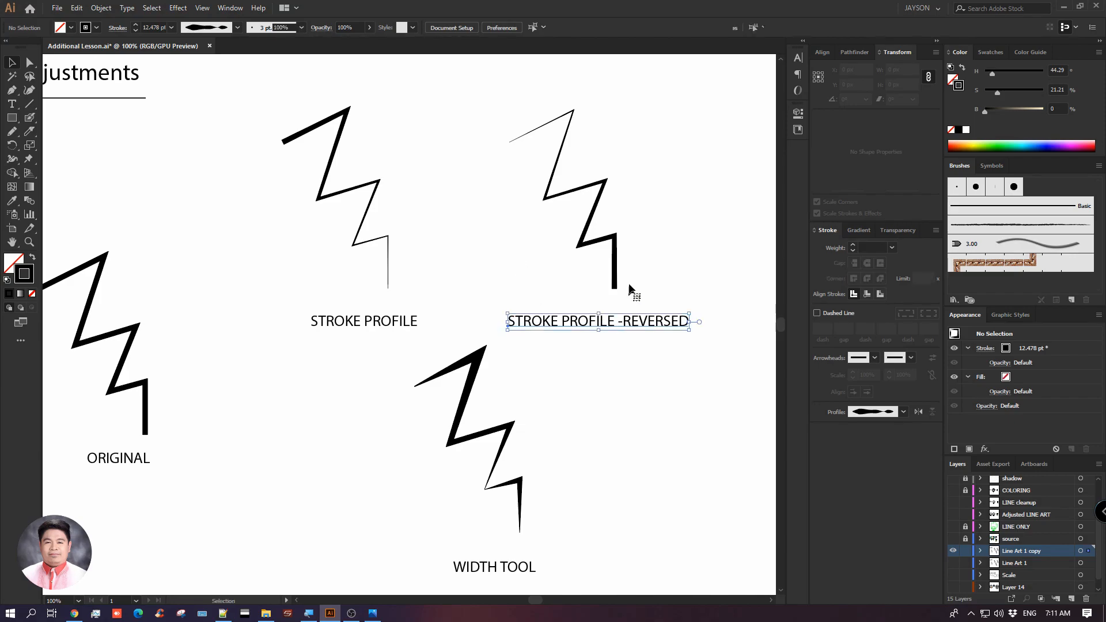
left_click(359, 400)
key("space")
left_click_drag(352, 400, 361, 384)
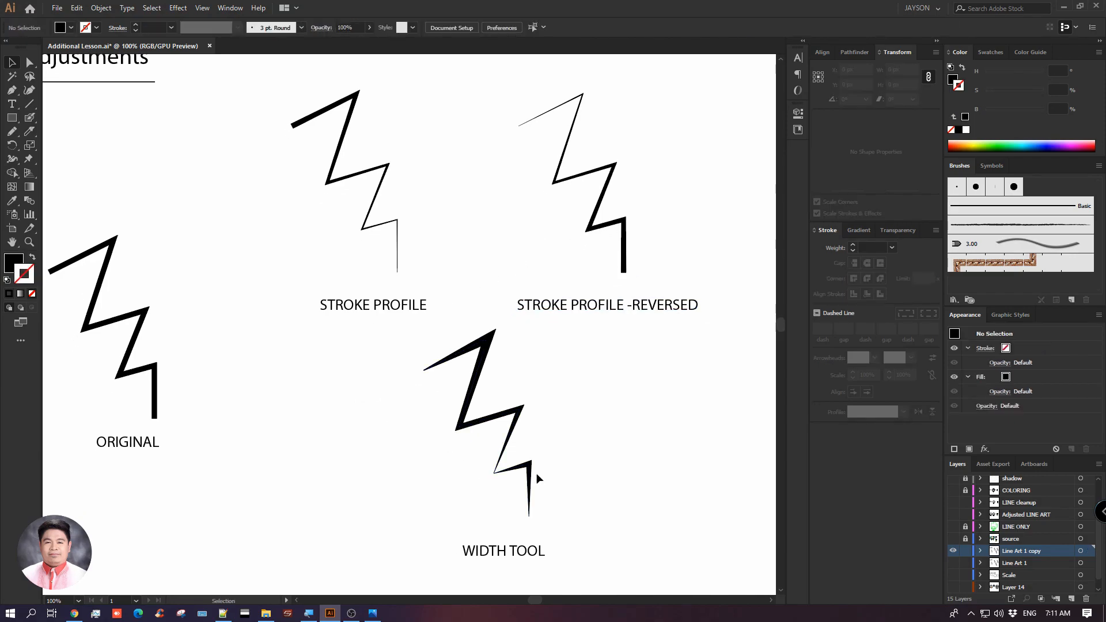